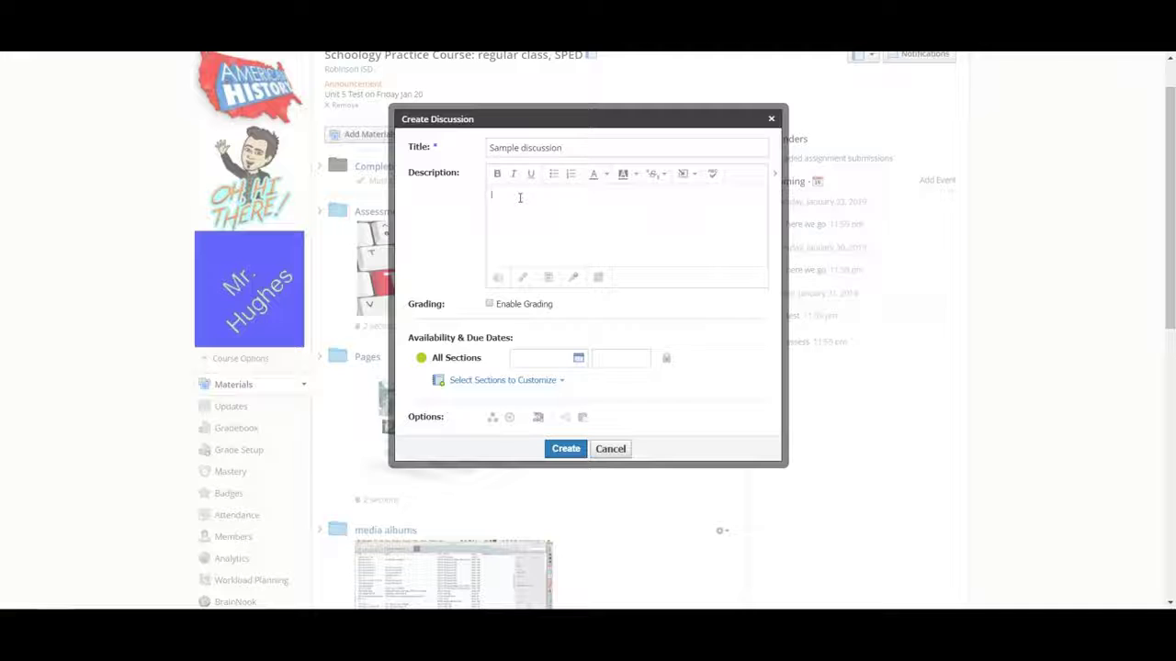
Enter "Topic to be discussed" and "instructions" as the discussion's description, and enable grading.
text(to be discussed )
text(instructions)
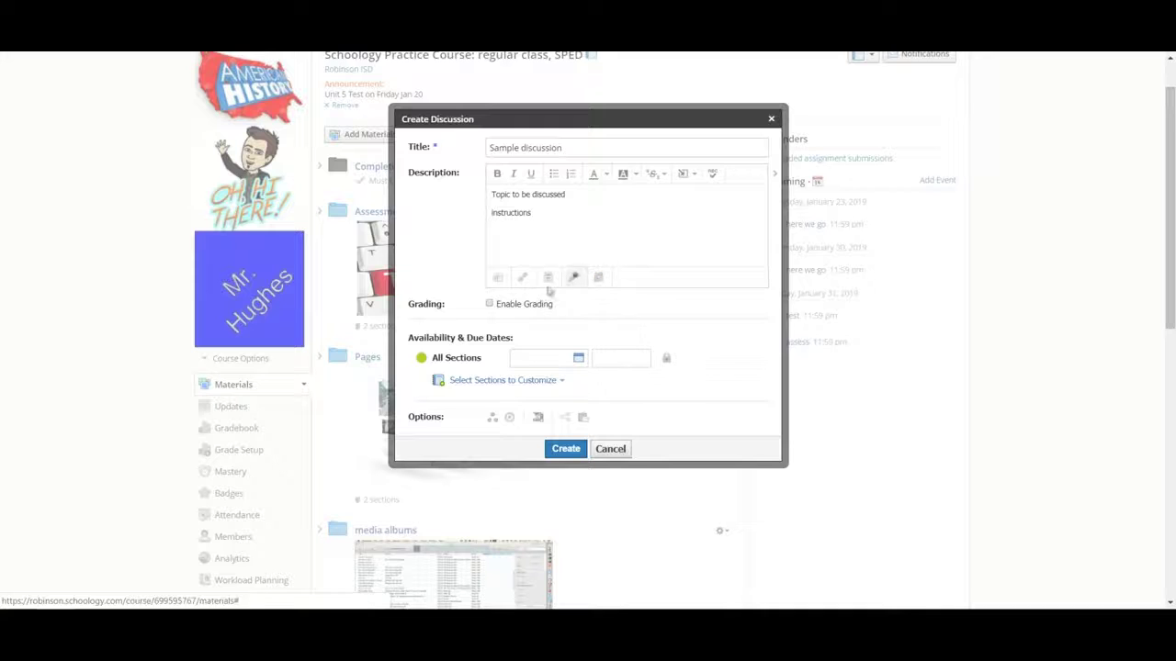
click(489, 304)
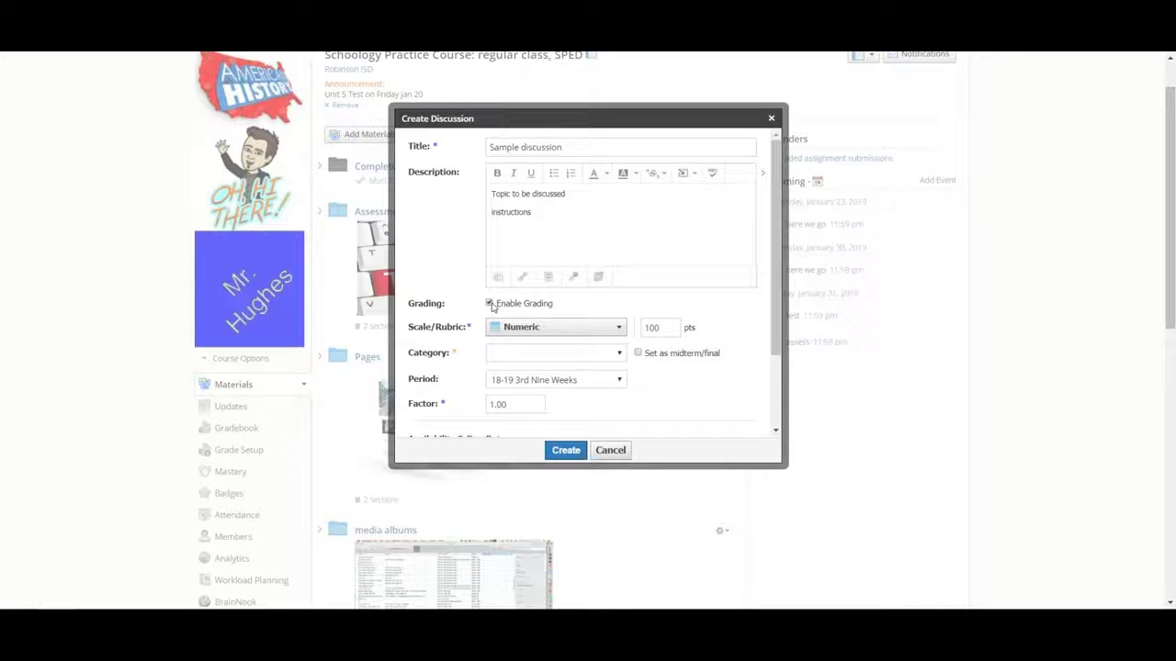
Set the discussion's scale/rubric to Create New and its grading category to Daily.
click(592, 332)
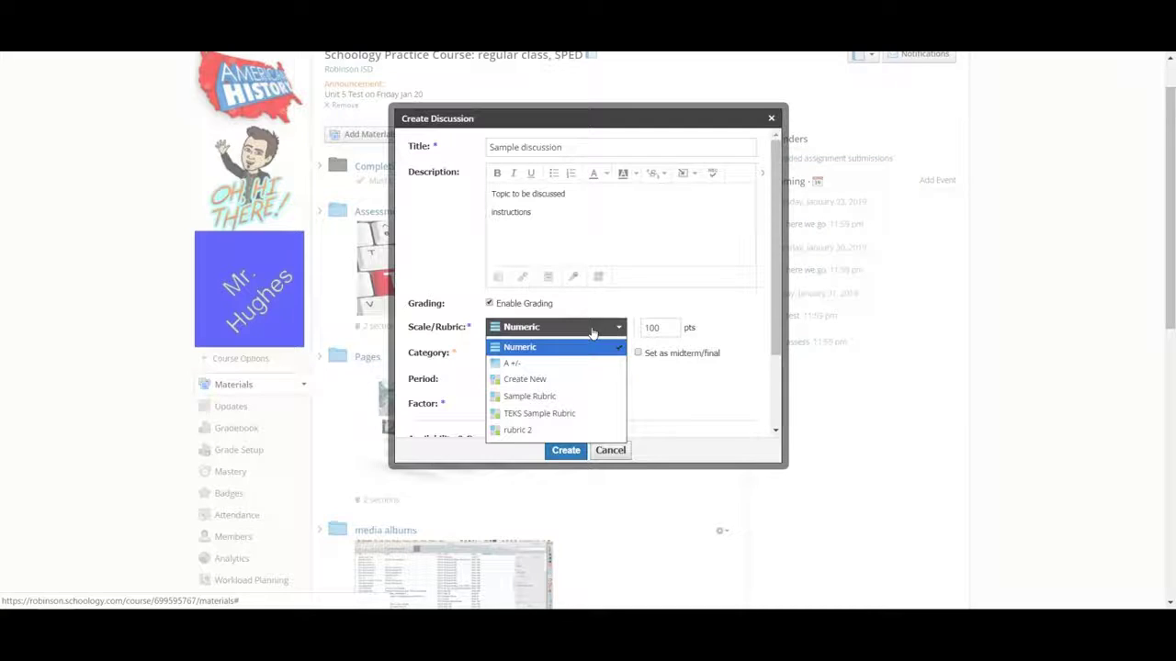
click(564, 380)
click(518, 370)
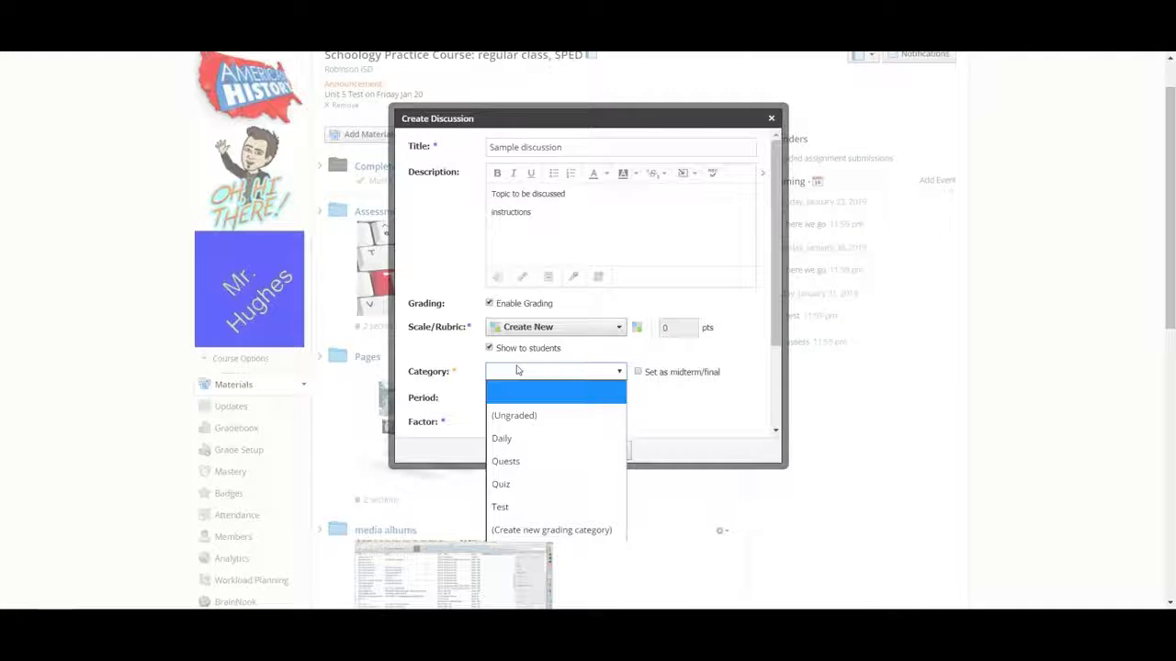
click(515, 439)
Set the due date for all sections to 1/24/19 and display the field for assigning the discussion to specific members.
scroll(550, 365, down, 1)
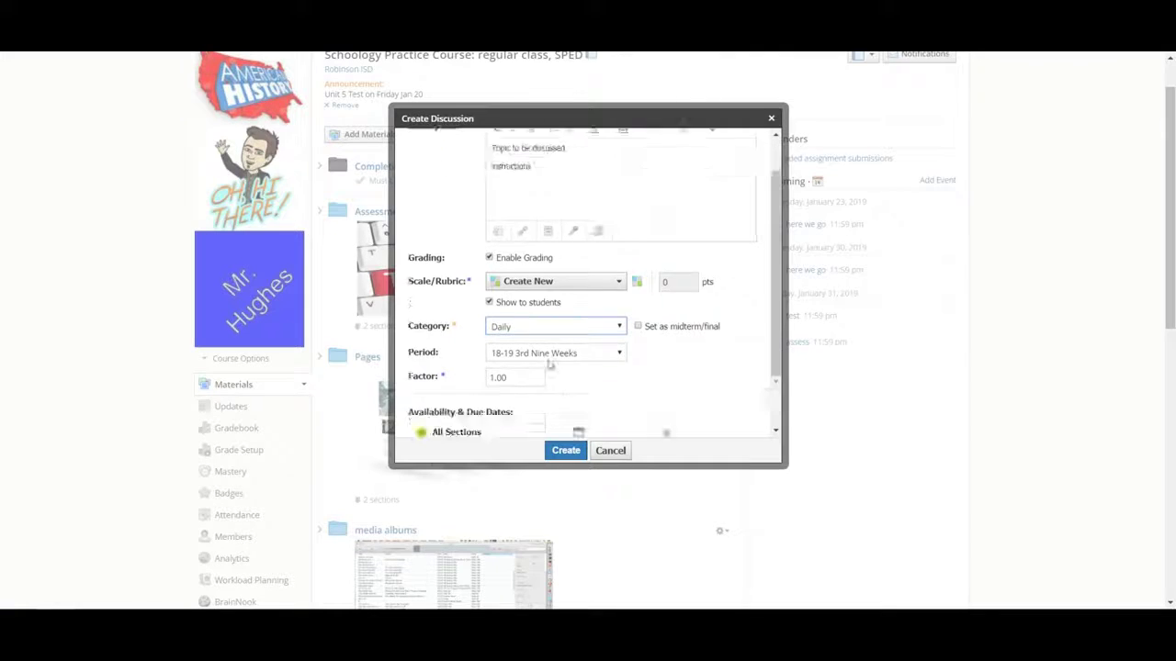
scroll(549, 364, down, 1)
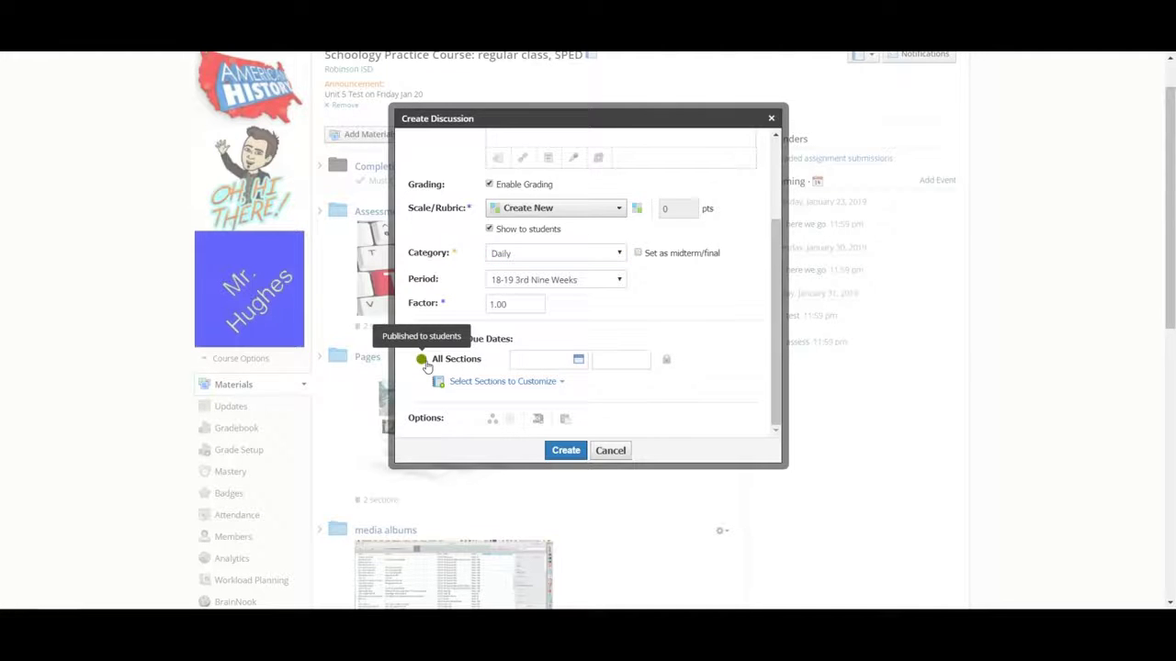
click(476, 388)
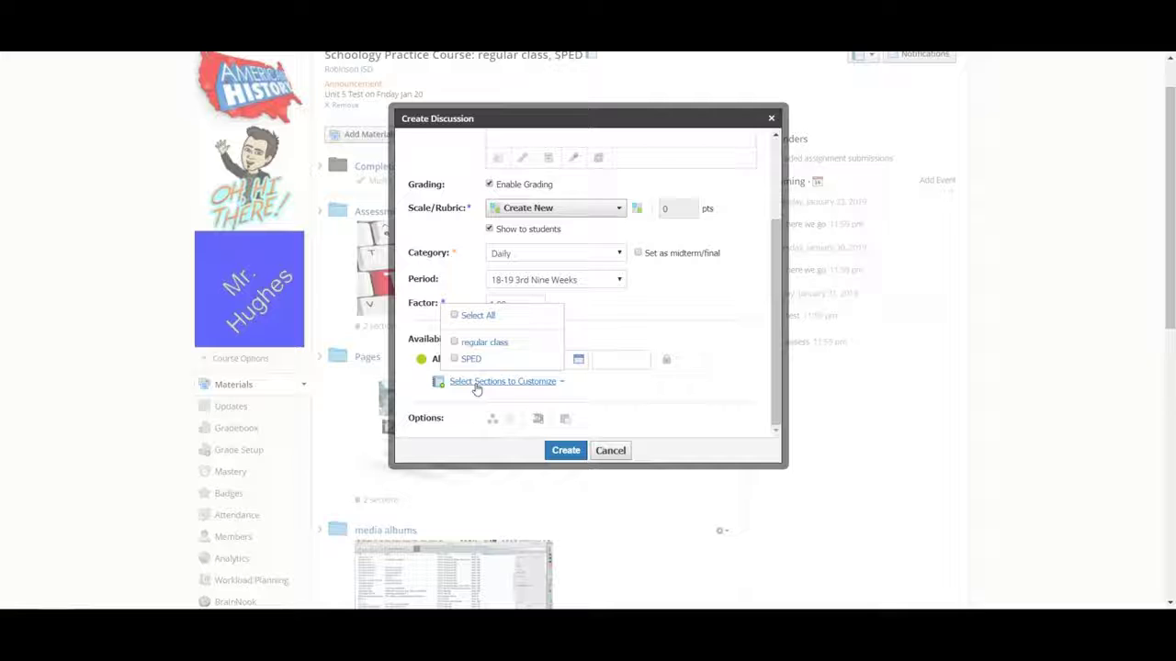
click(574, 360)
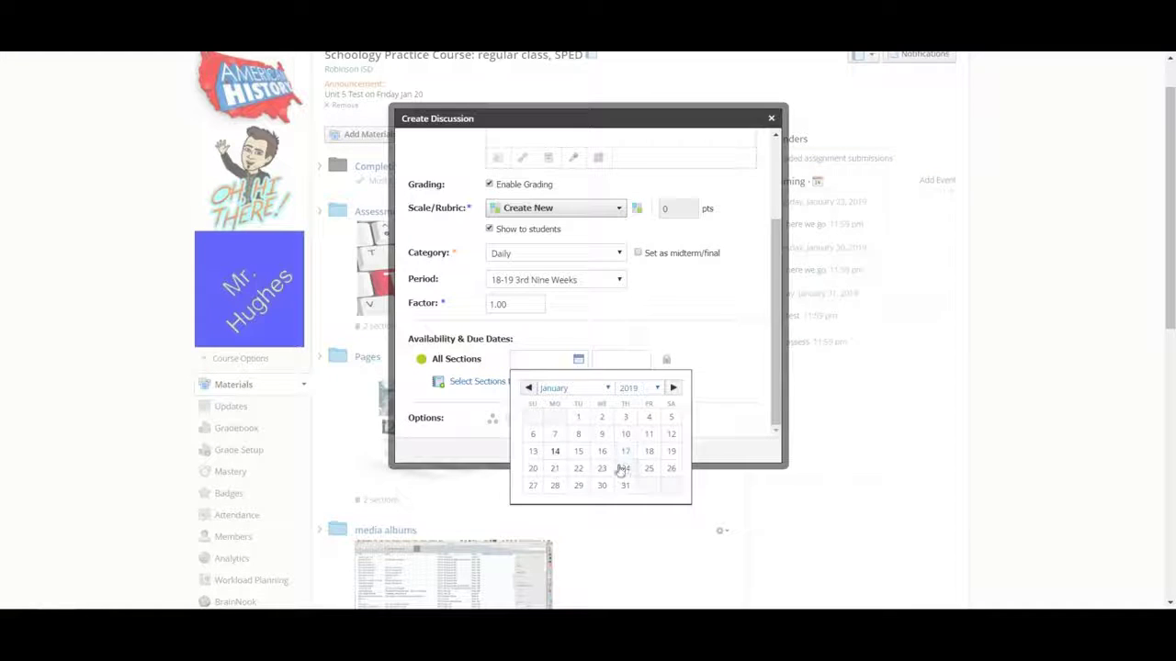
click(620, 472)
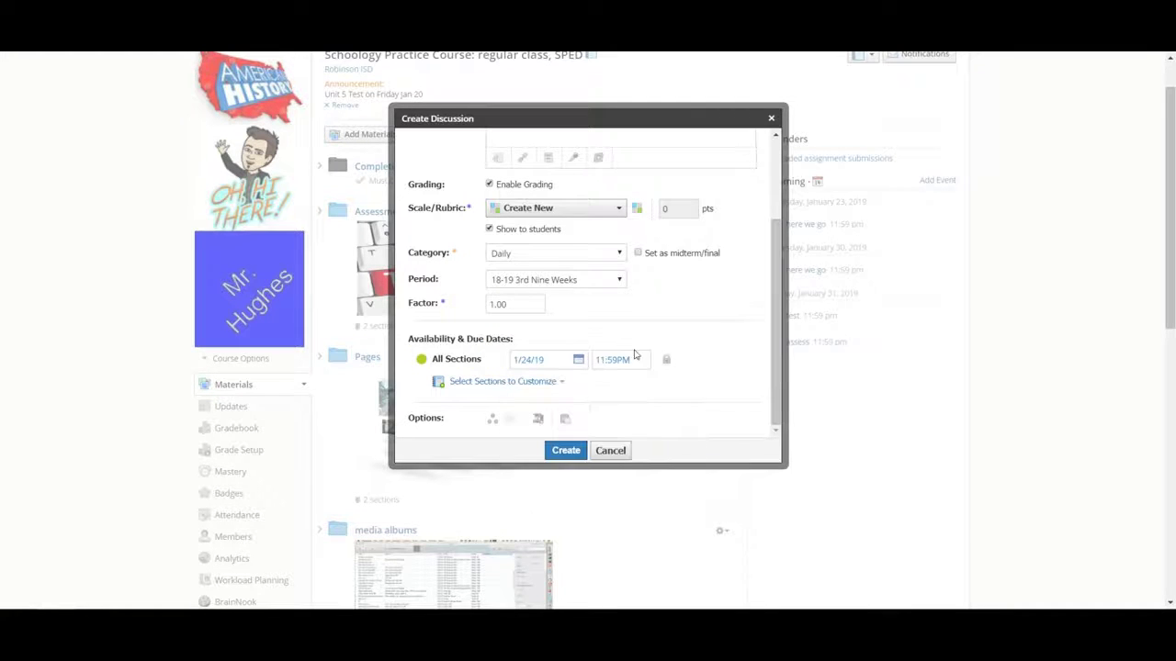
click(493, 421)
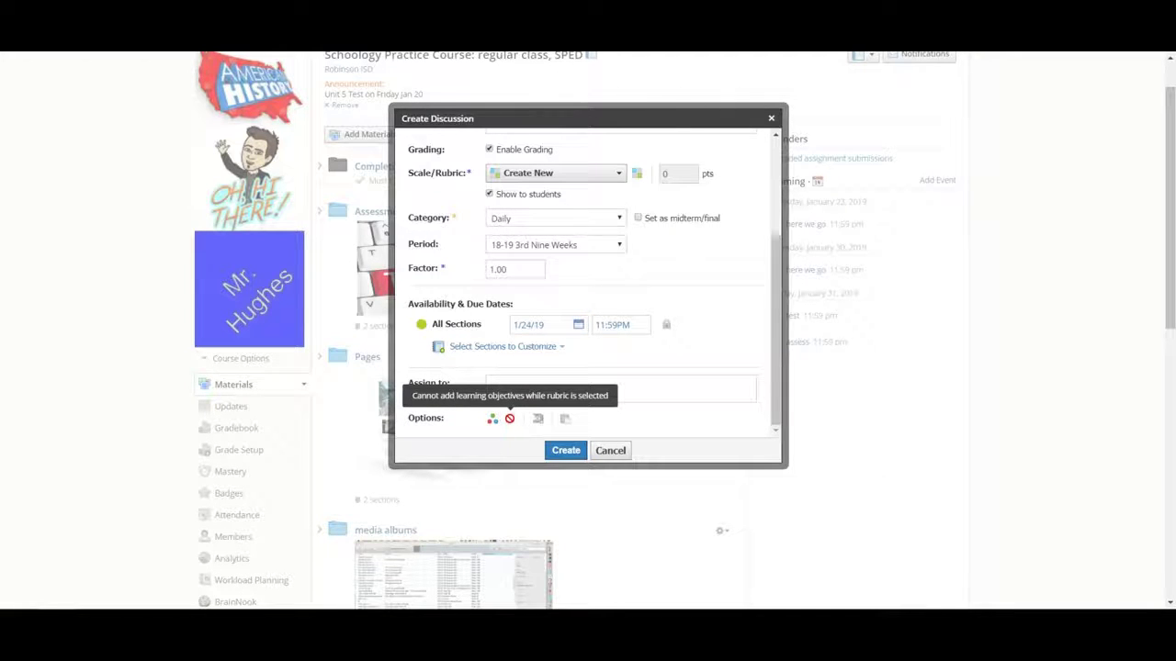
Change the scale/rubric to A +/- and view the learning objectives that can be added.
click(578, 177)
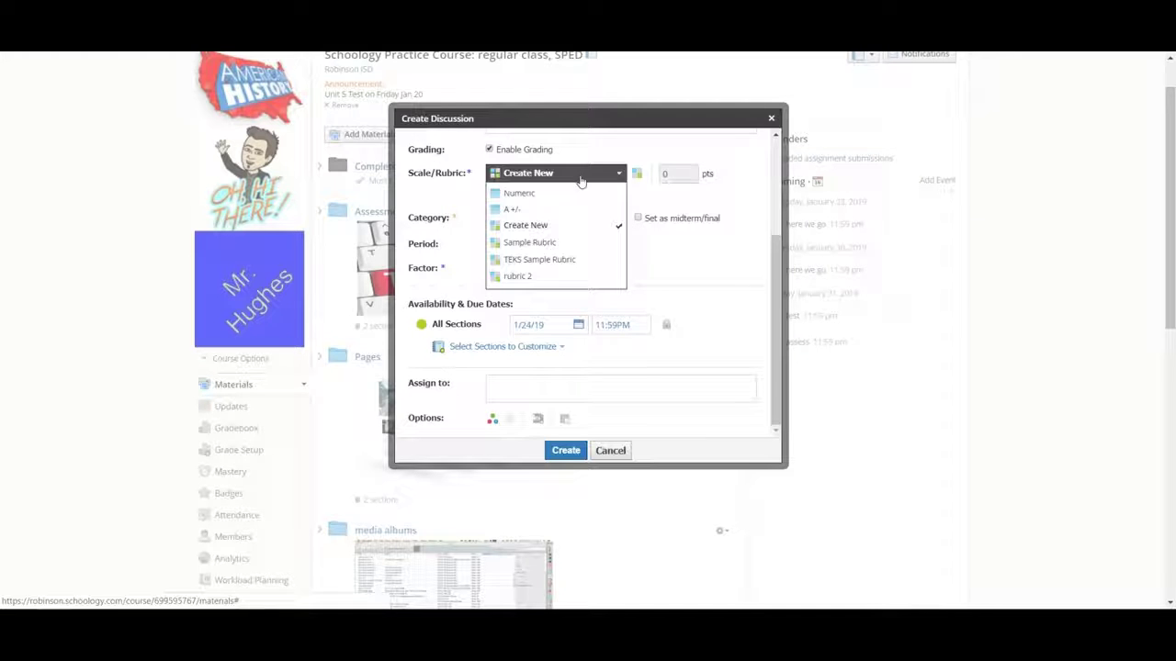
click(562, 212)
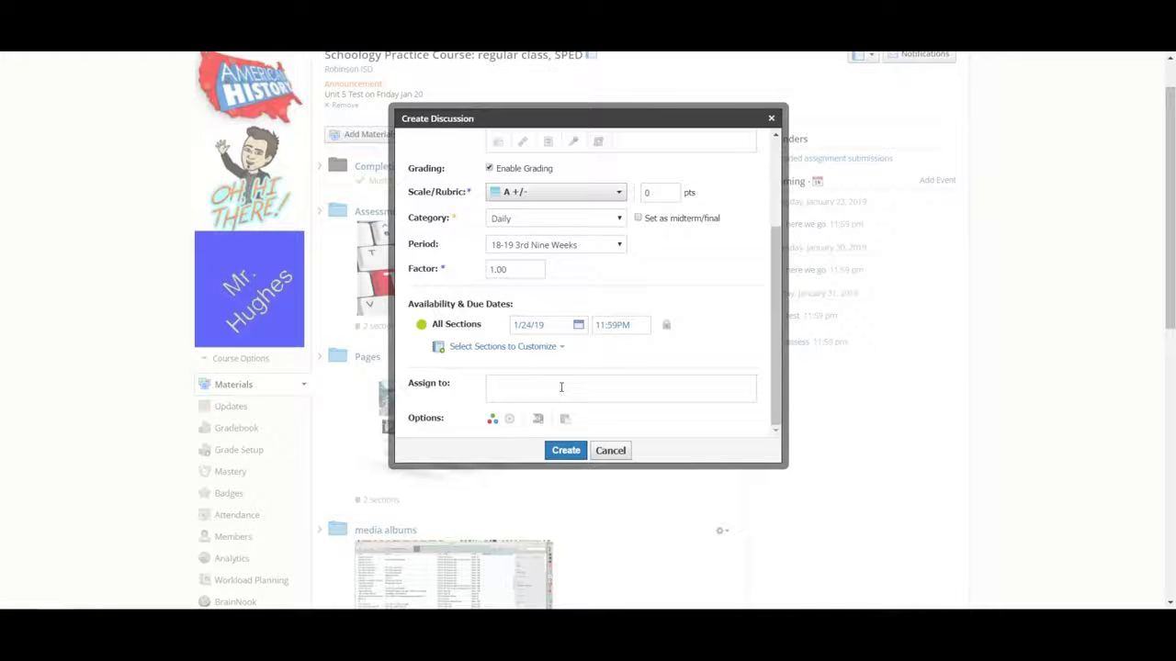
click(510, 419)
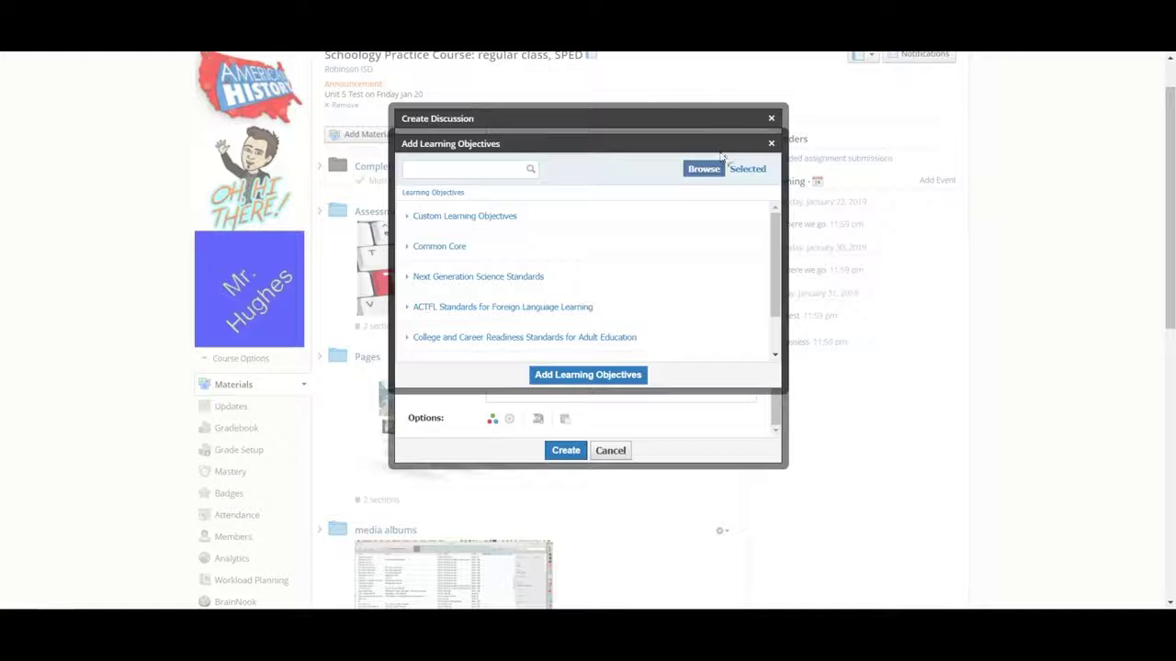
click(772, 144)
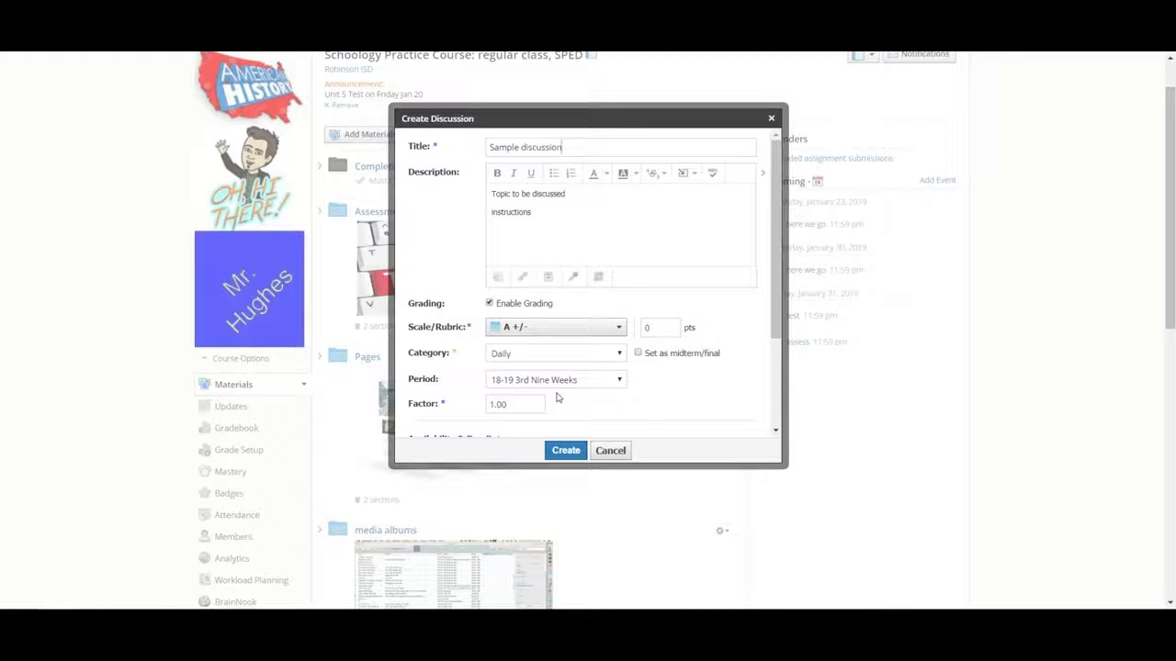
Prevent members from seeing other responses before they participate in the discussion.
scroll(556, 397, down, 3)
scroll(567, 292, down, 1)
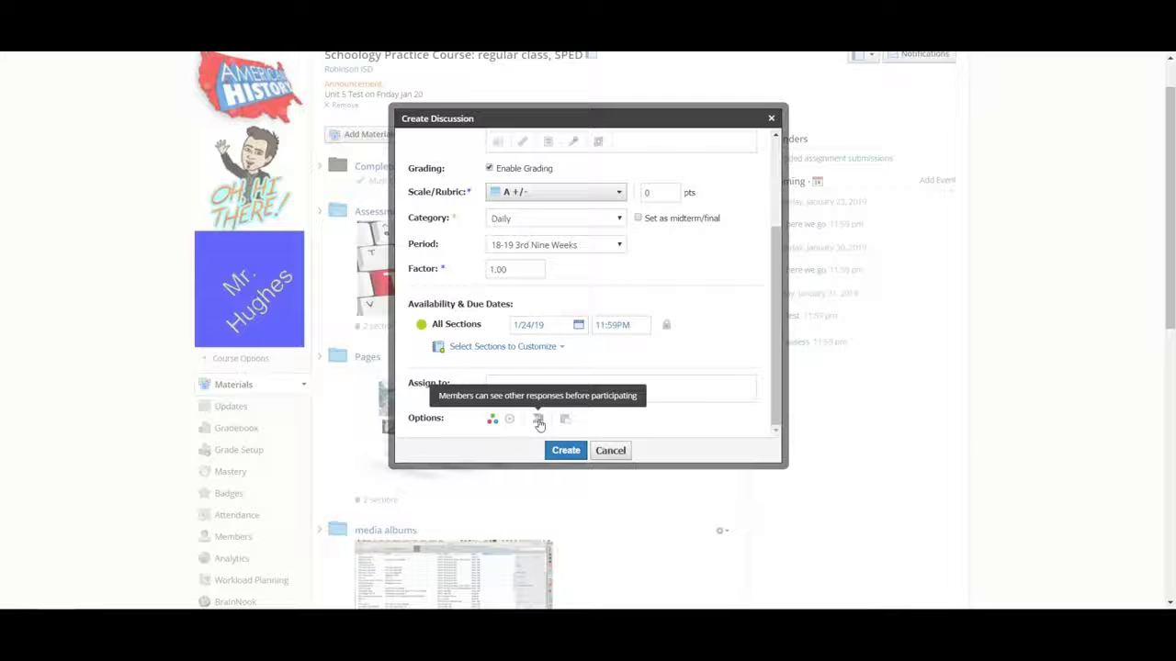
click(539, 420)
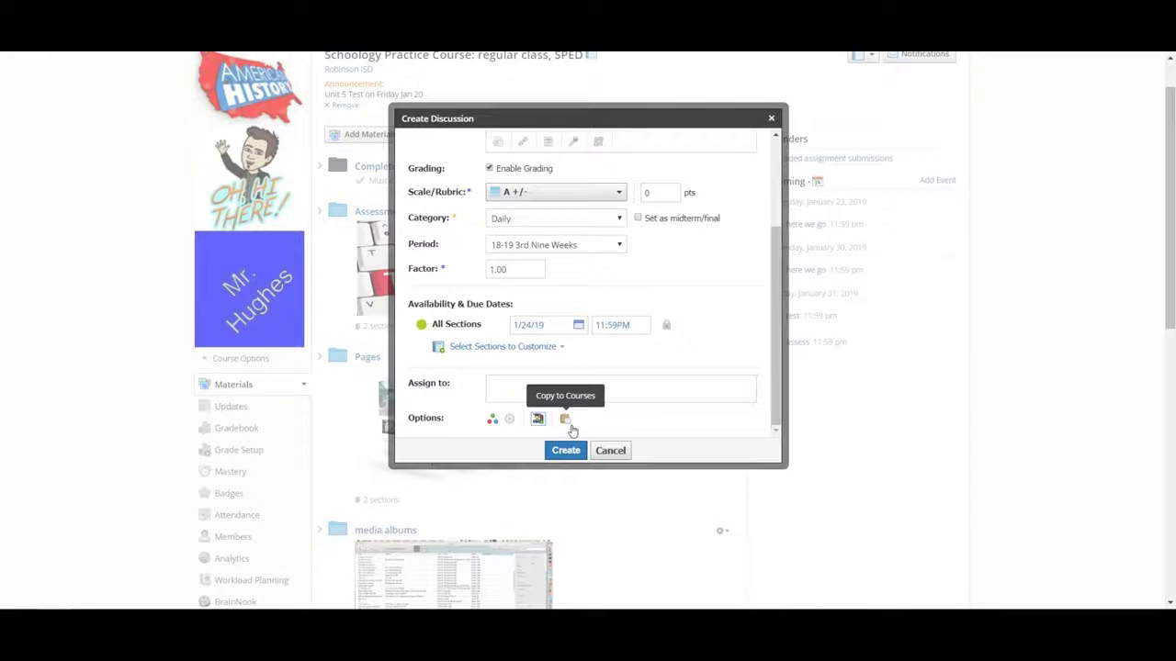
Select Schoology 101: Section 1 as a course to copy the discussion to, and create the discussion.
click(566, 422)
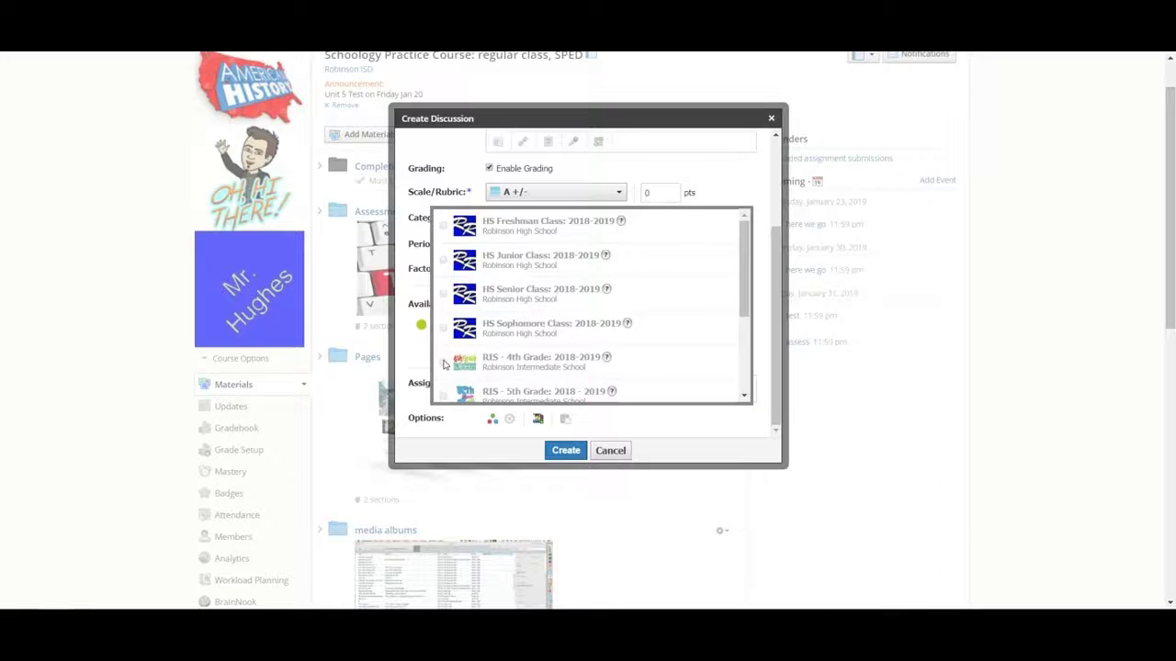
scroll(444, 365, down, 5)
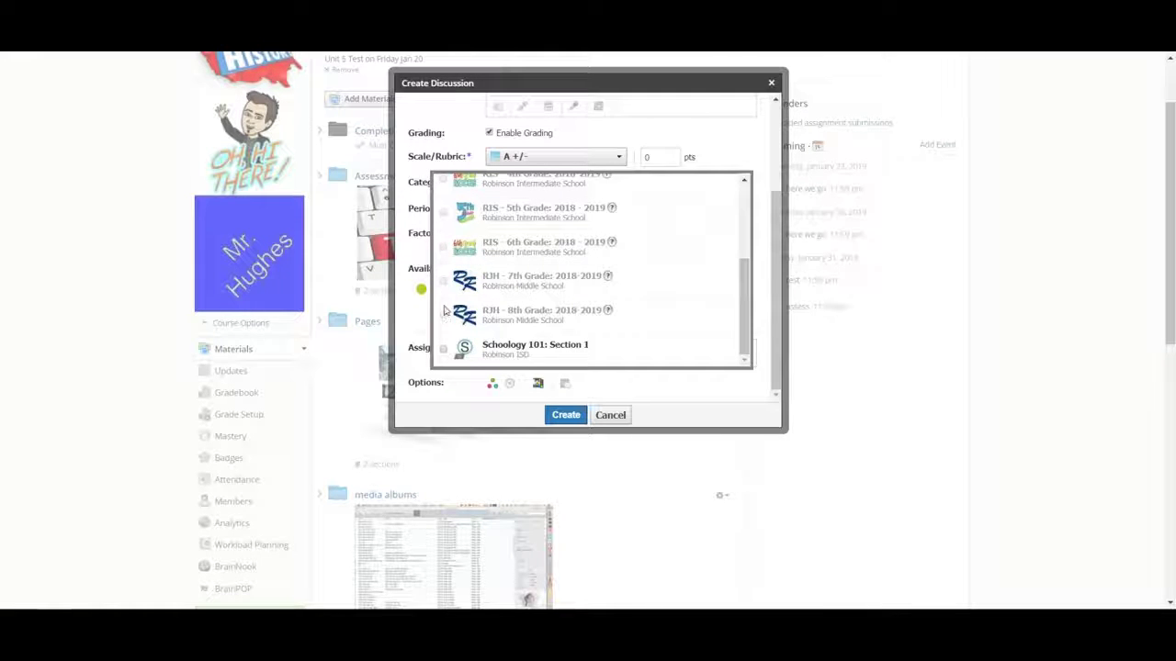
click(443, 349)
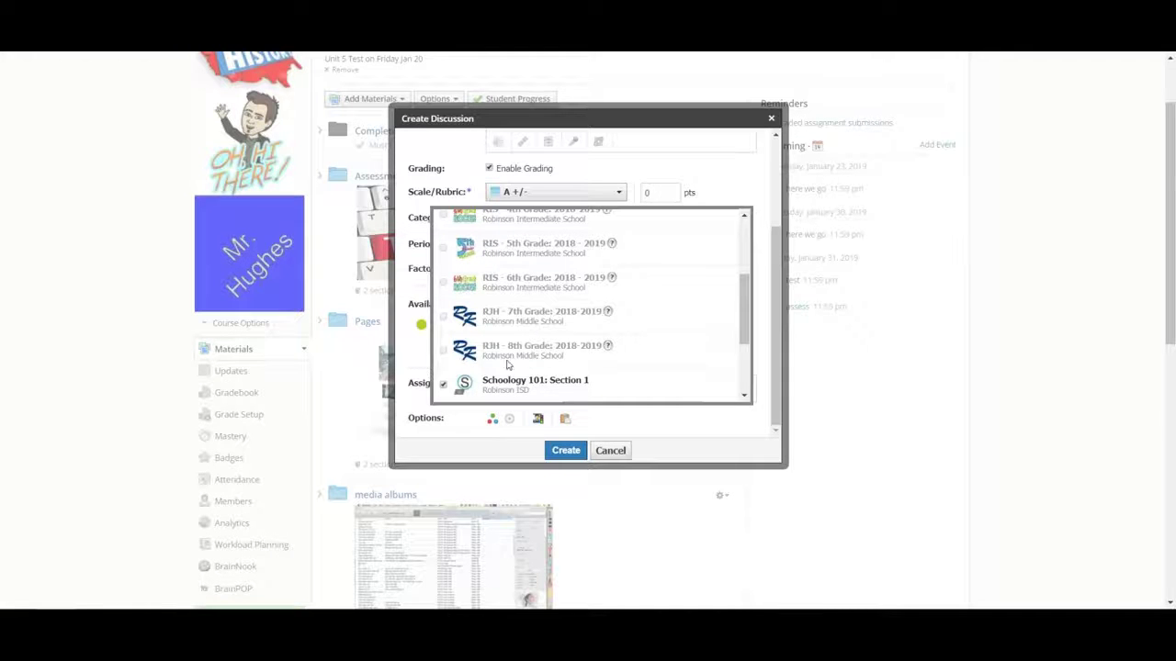
scroll(746, 315, down, 3)
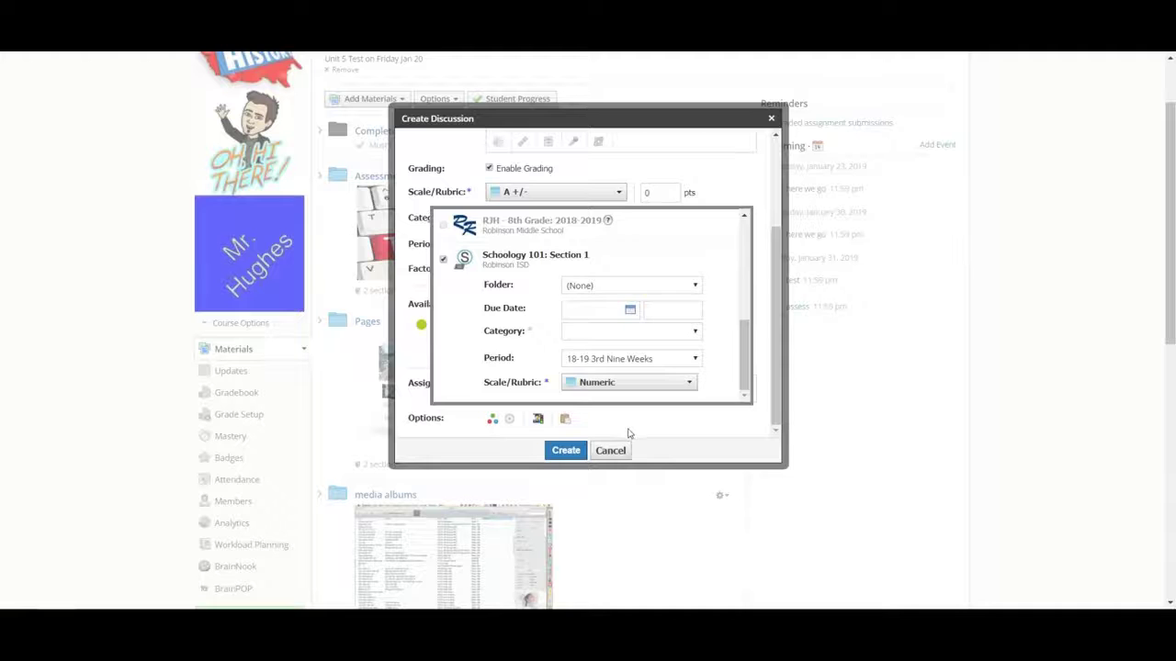
click(593, 419)
click(579, 450)
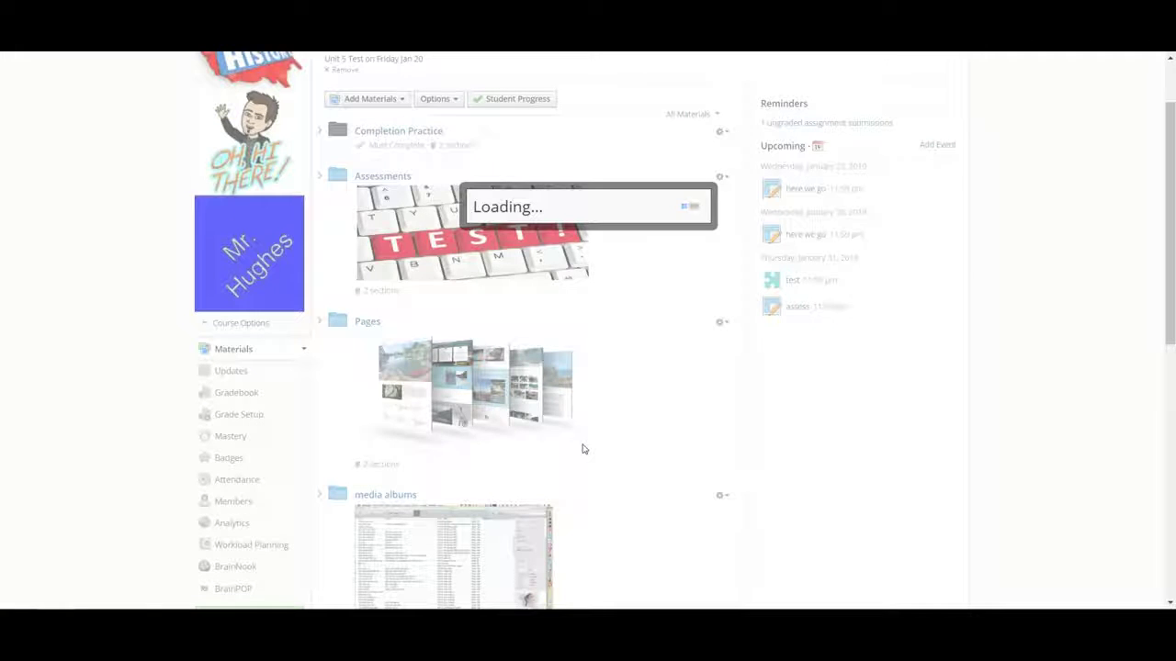
Open Sample discussion from the course materials and keep the regular class section selected.
scroll(582, 448, down, 4)
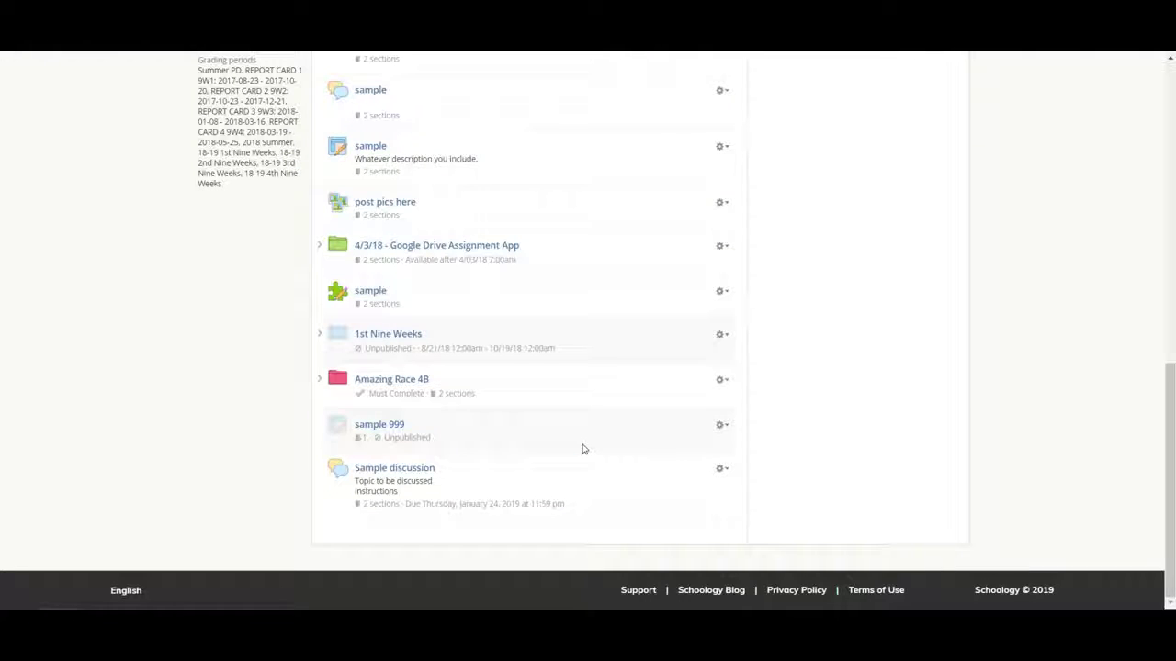
click(406, 472)
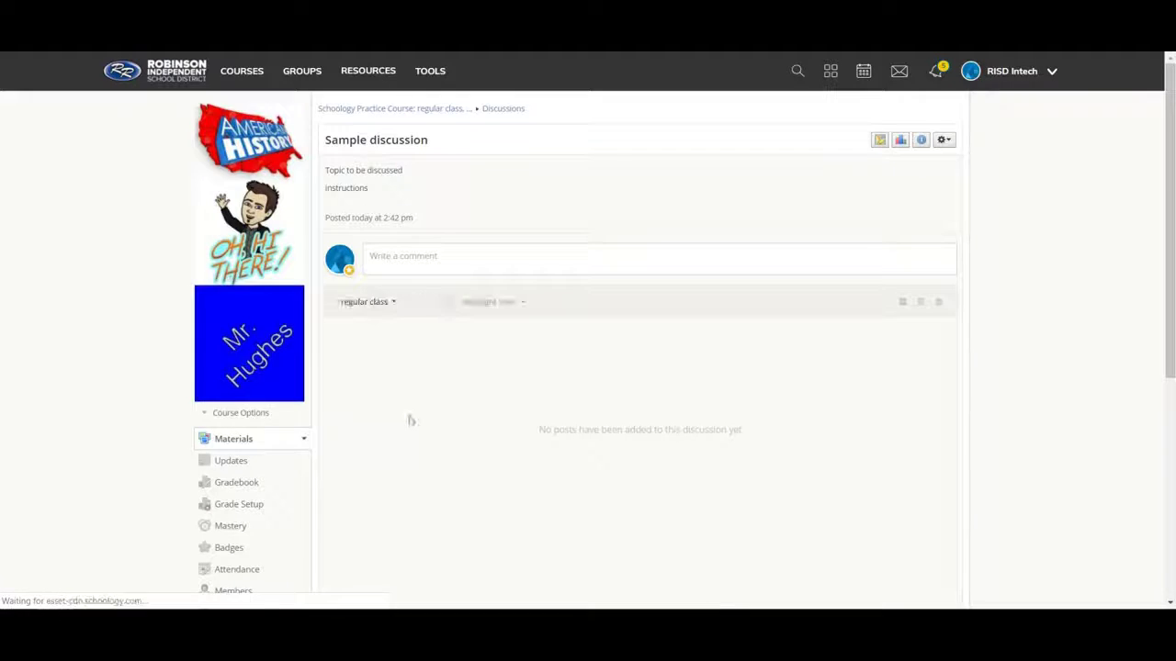
click(394, 302)
click(386, 331)
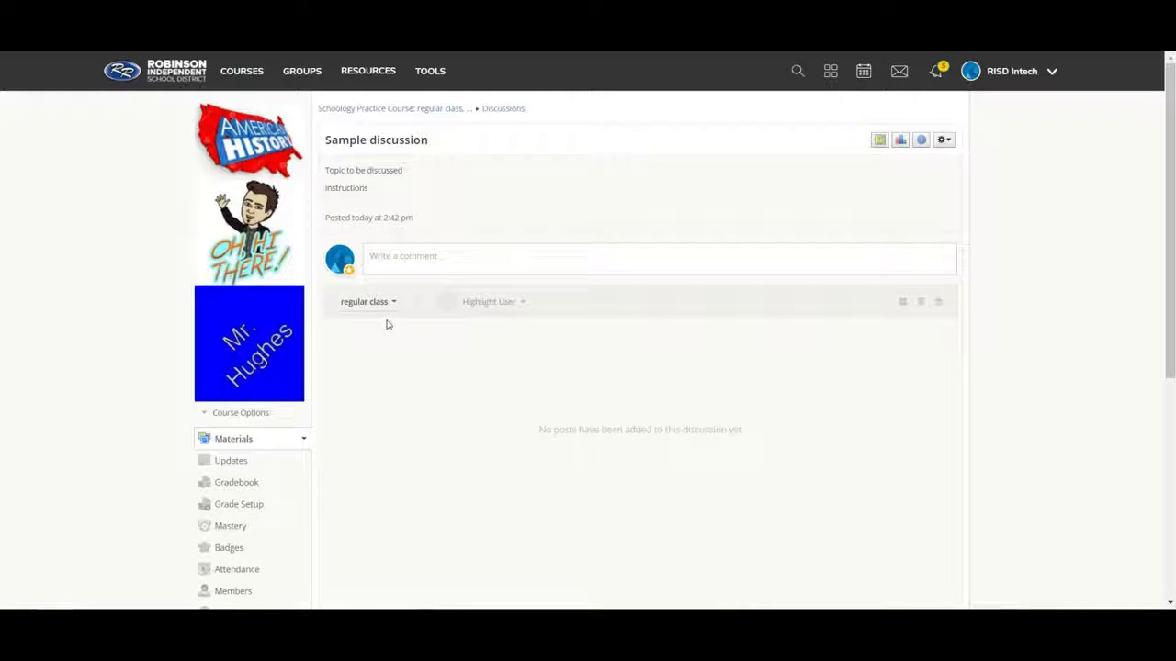
Post the comment "post a comment" in the discussion and like it.
click(384, 256)
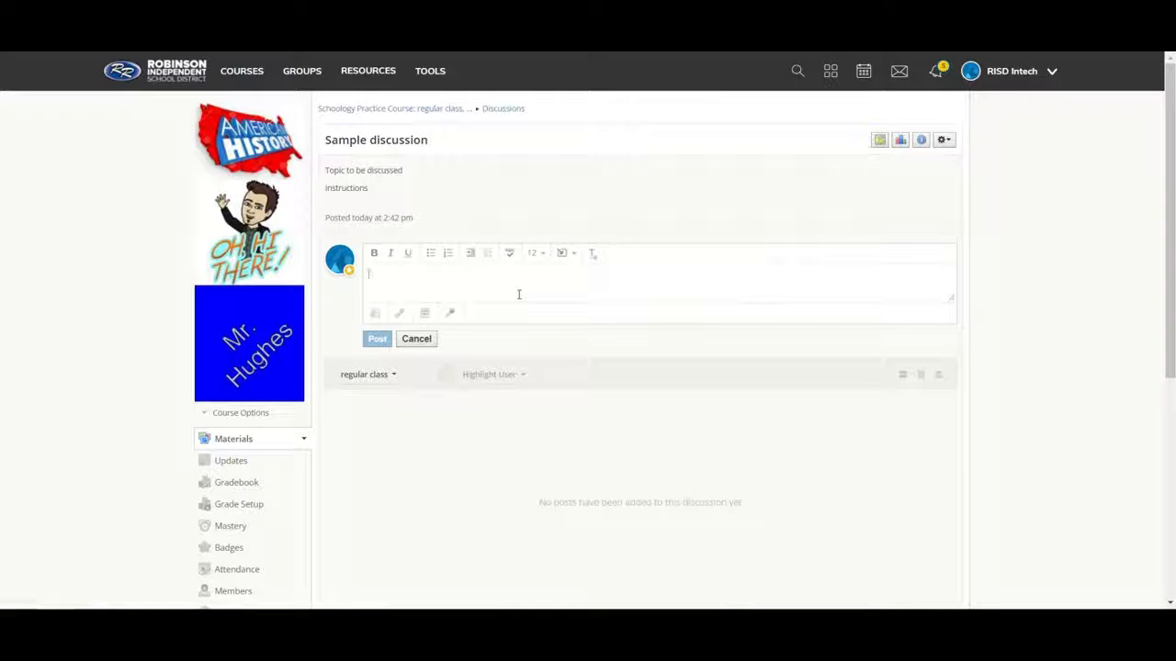
text(post a comment)
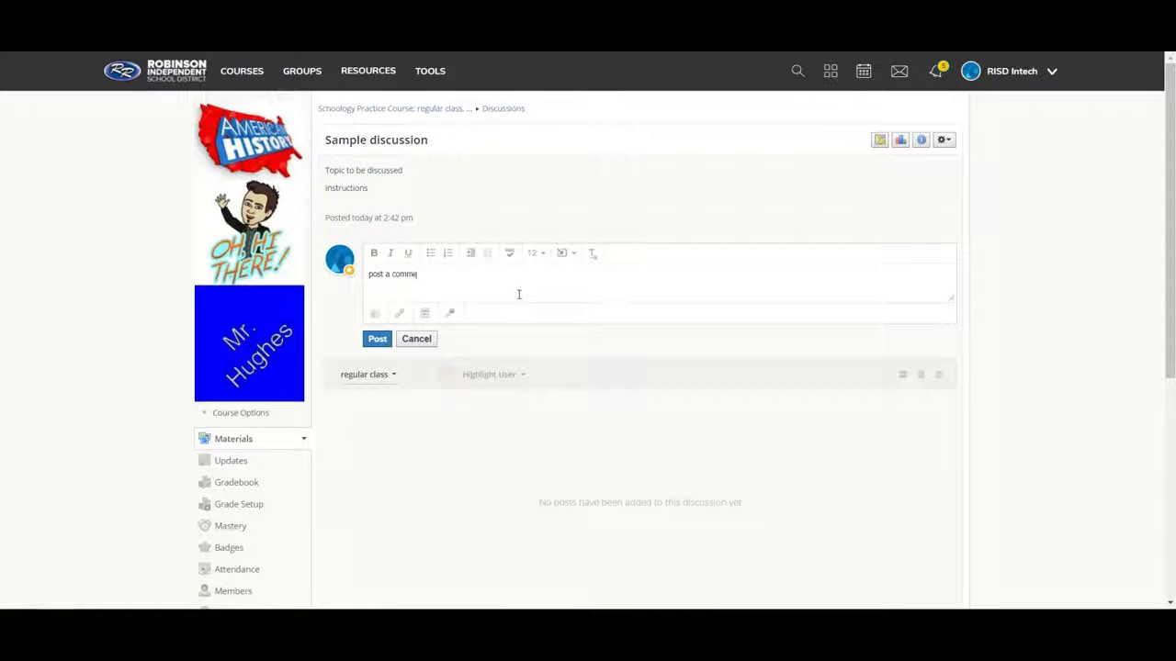
click(379, 338)
scroll(606, 275, down, 3)
scroll(607, 275, up, 2)
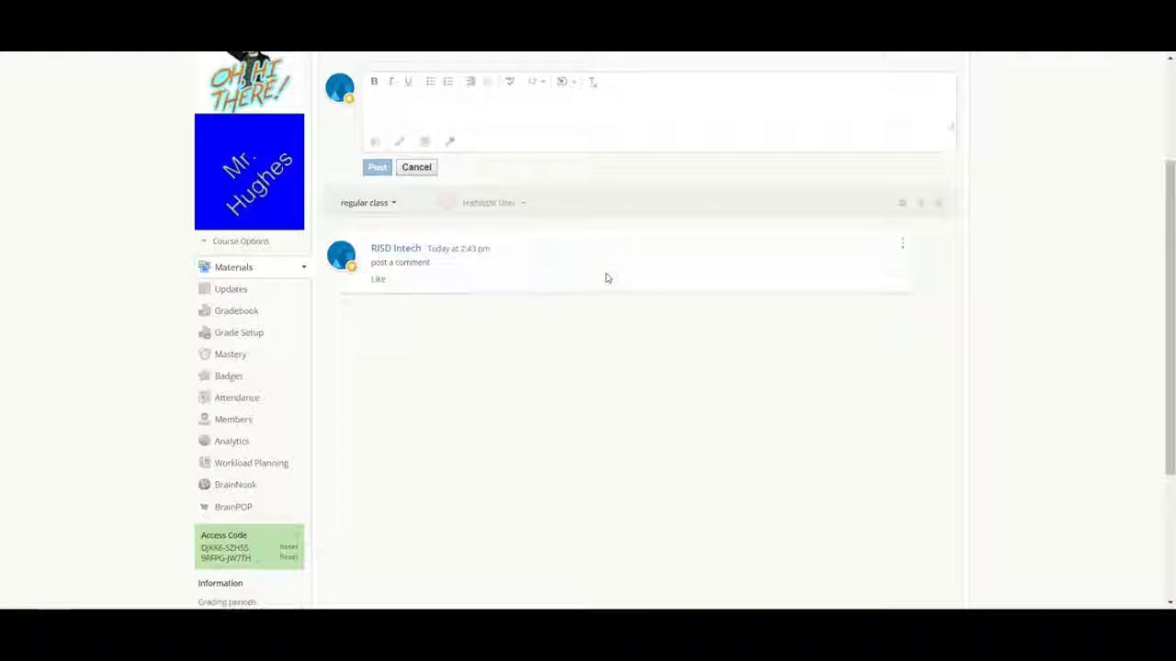
click(377, 280)
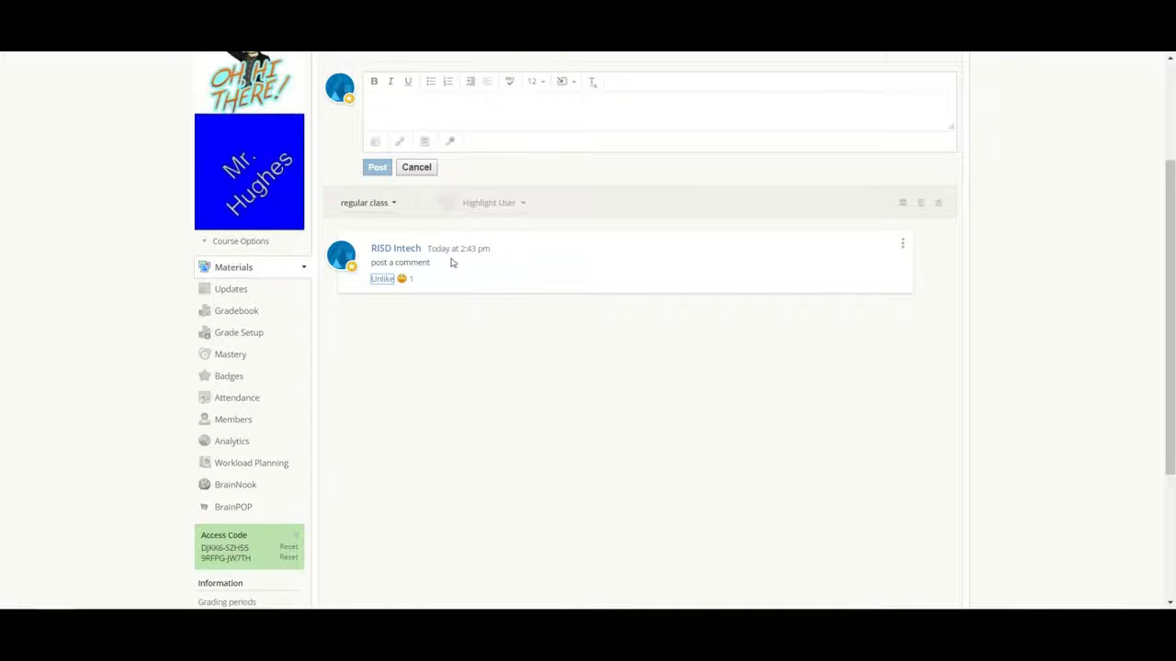
Refresh the discussion and post the reply "reply" under the existing comment.
key(F5)
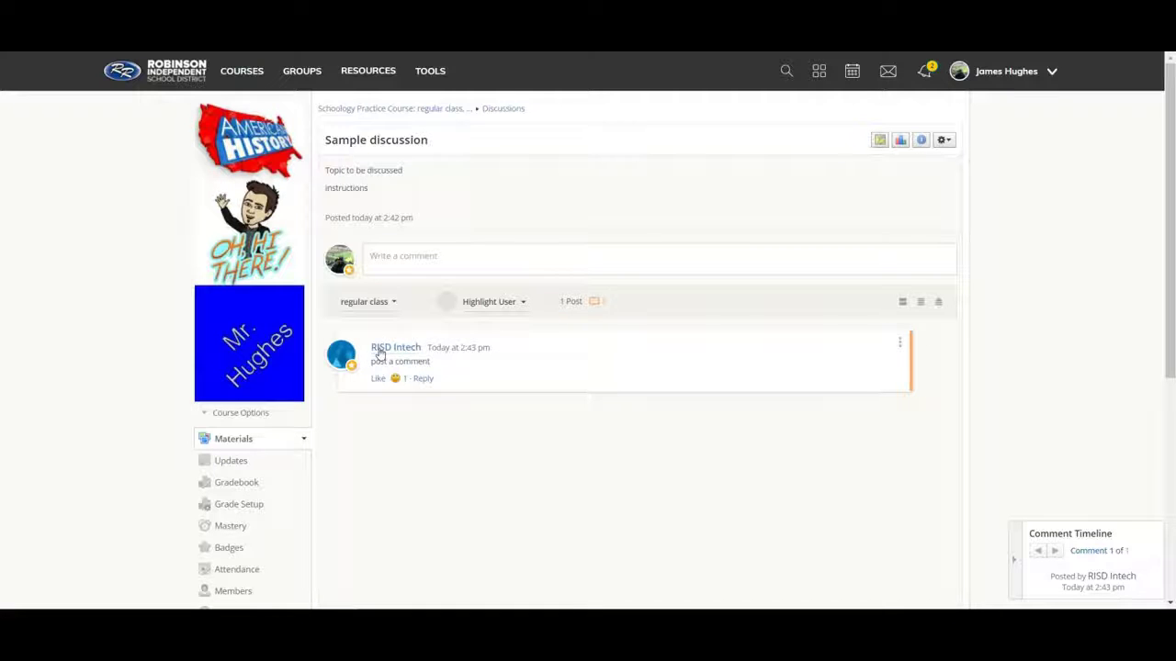
click(424, 379)
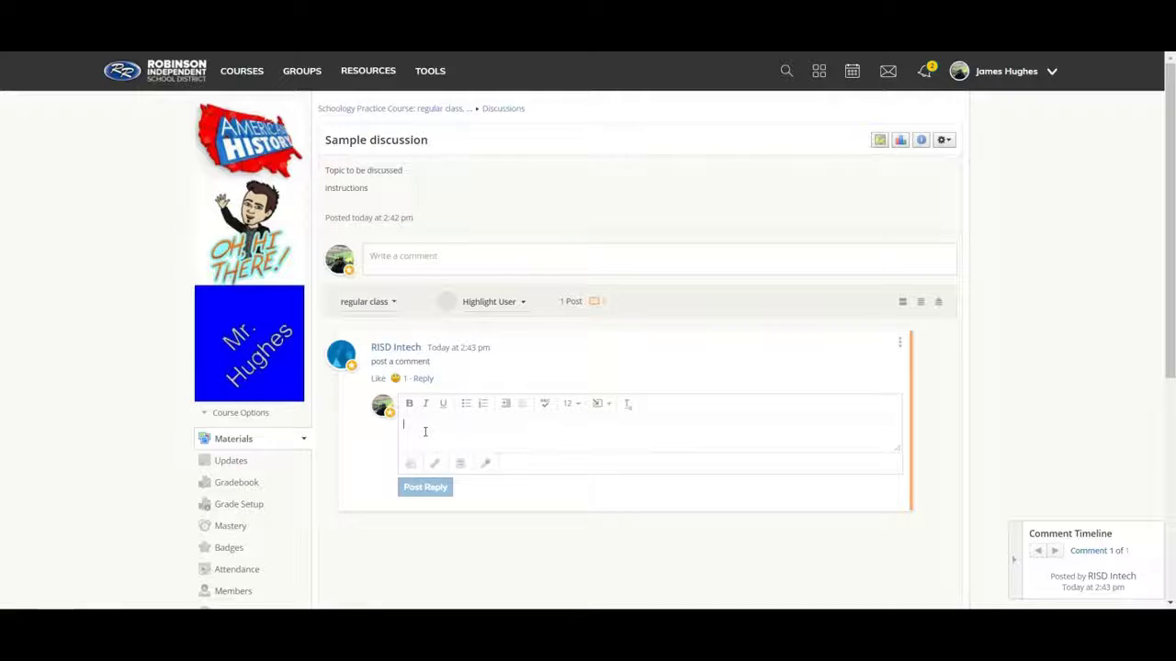
text(reply)
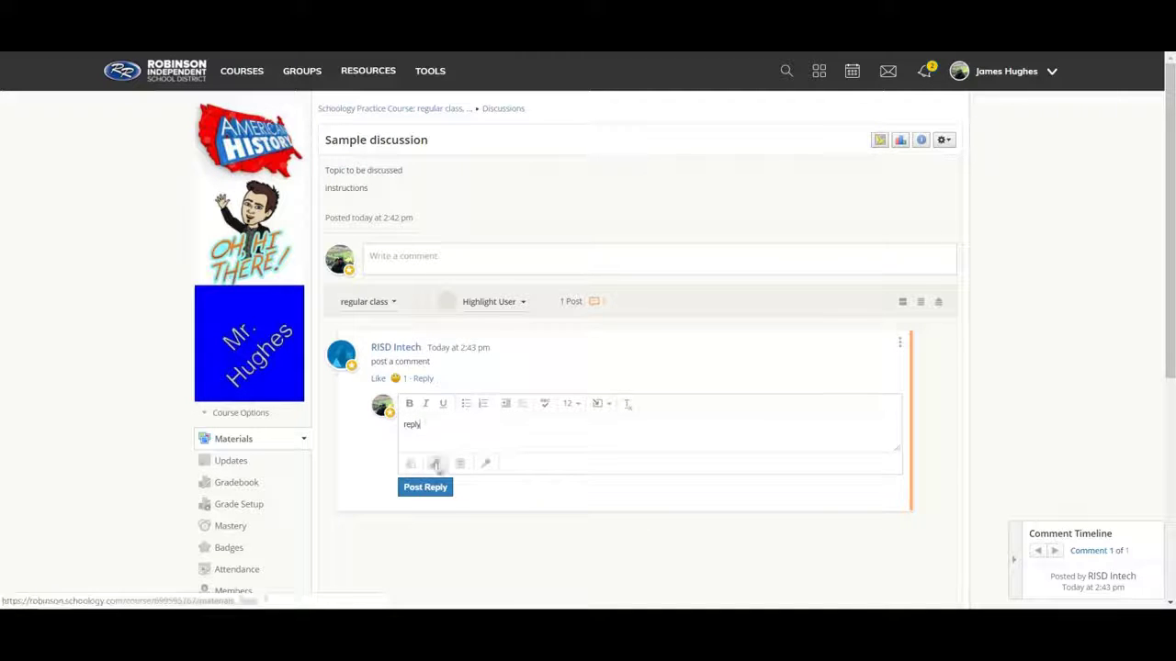
click(426, 487)
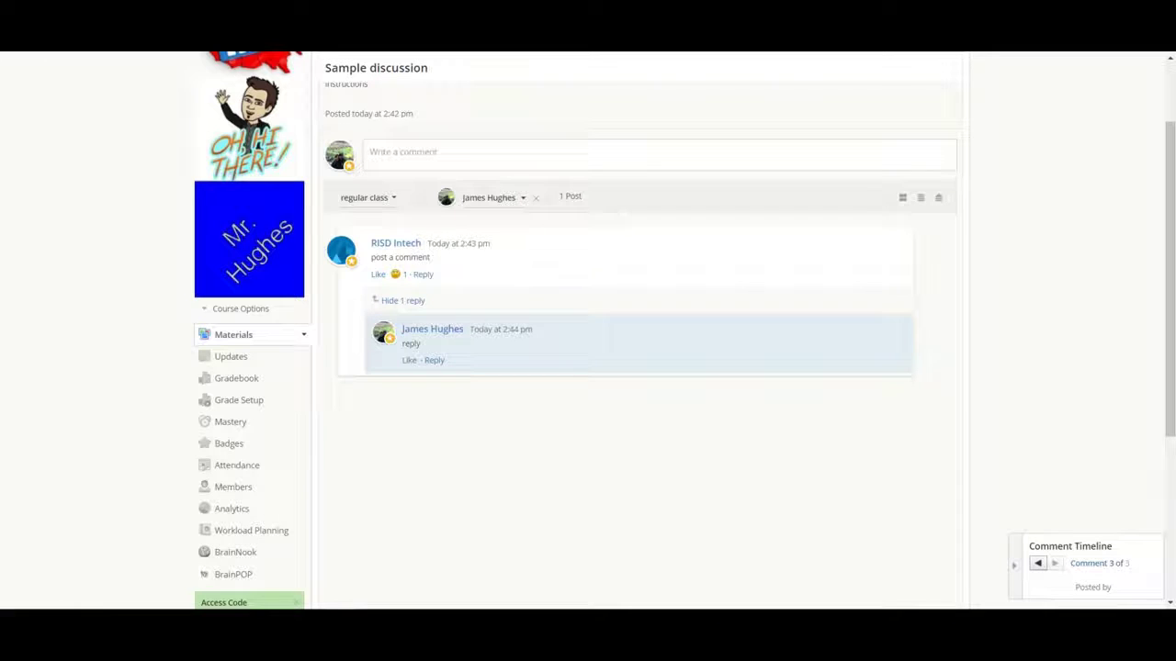
Highlight RISD Intech's posts in the discussion, and switch the highlight to the participant who posted "reply" and "new post".
click(522, 198)
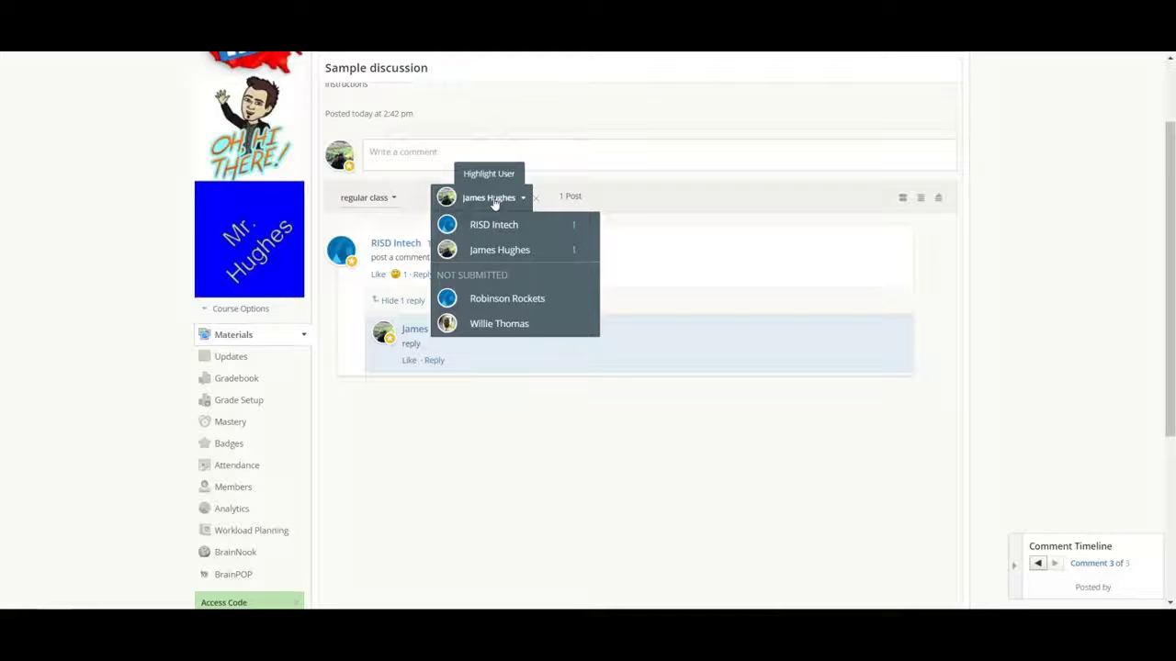
click(492, 228)
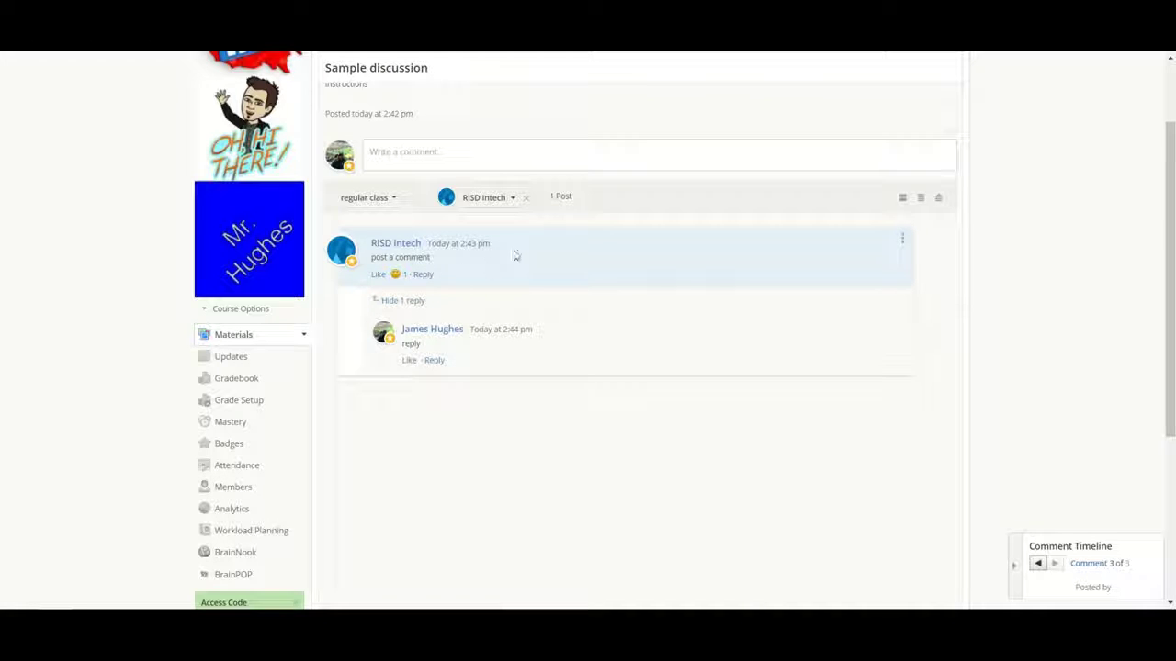
click(512, 200)
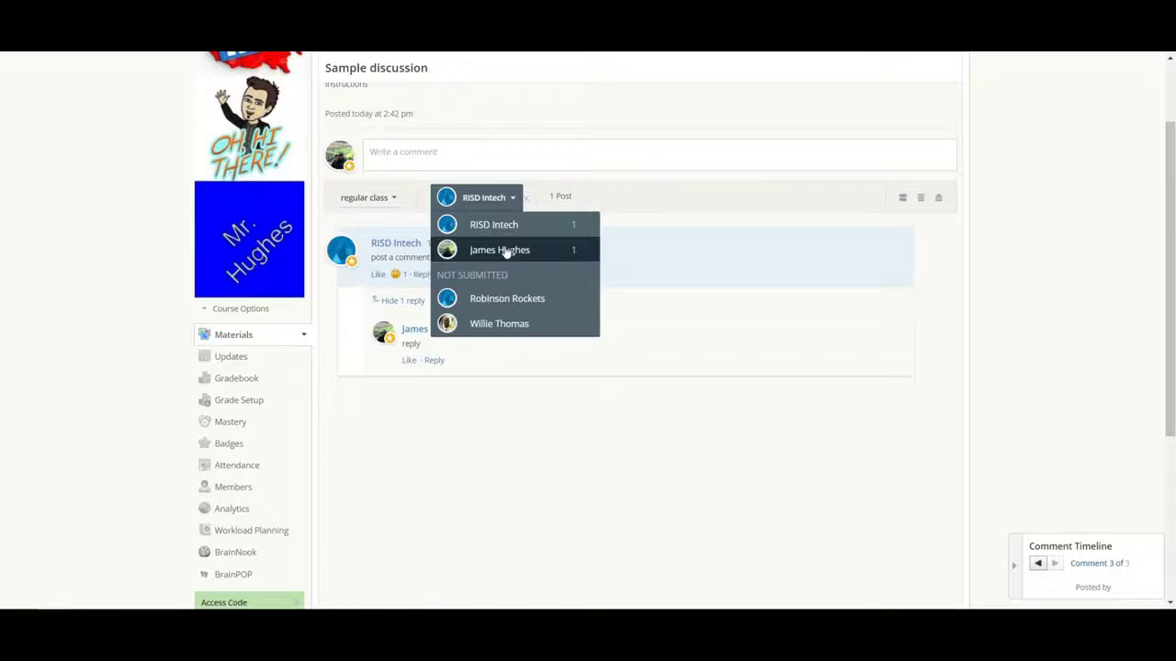
click(506, 249)
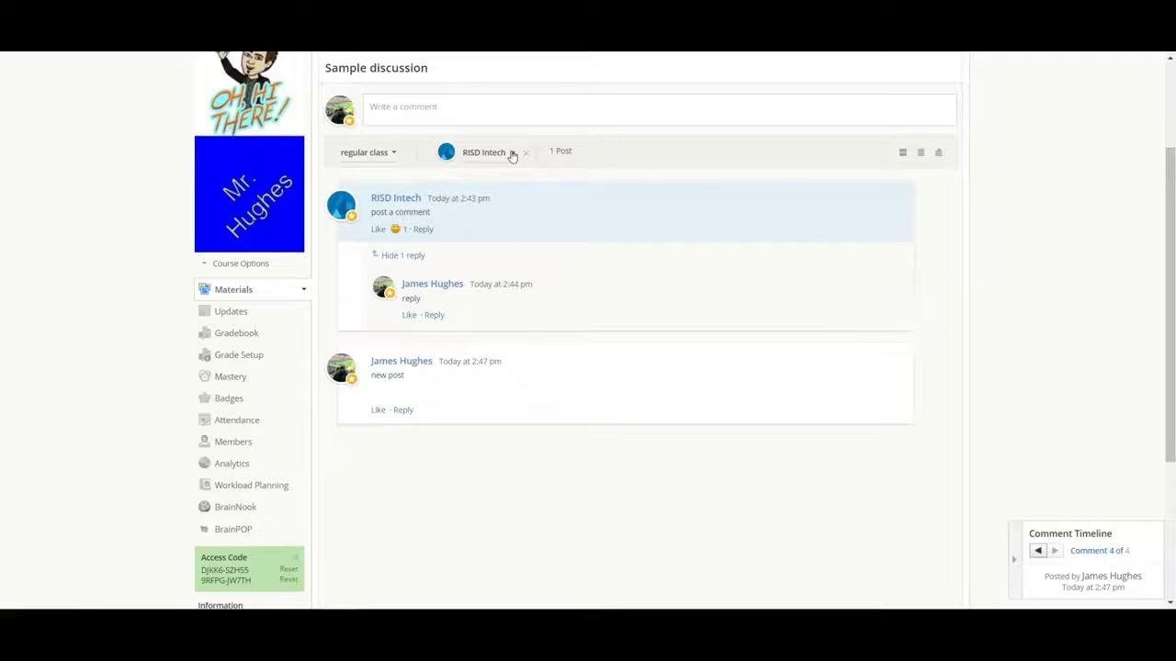
click(513, 154)
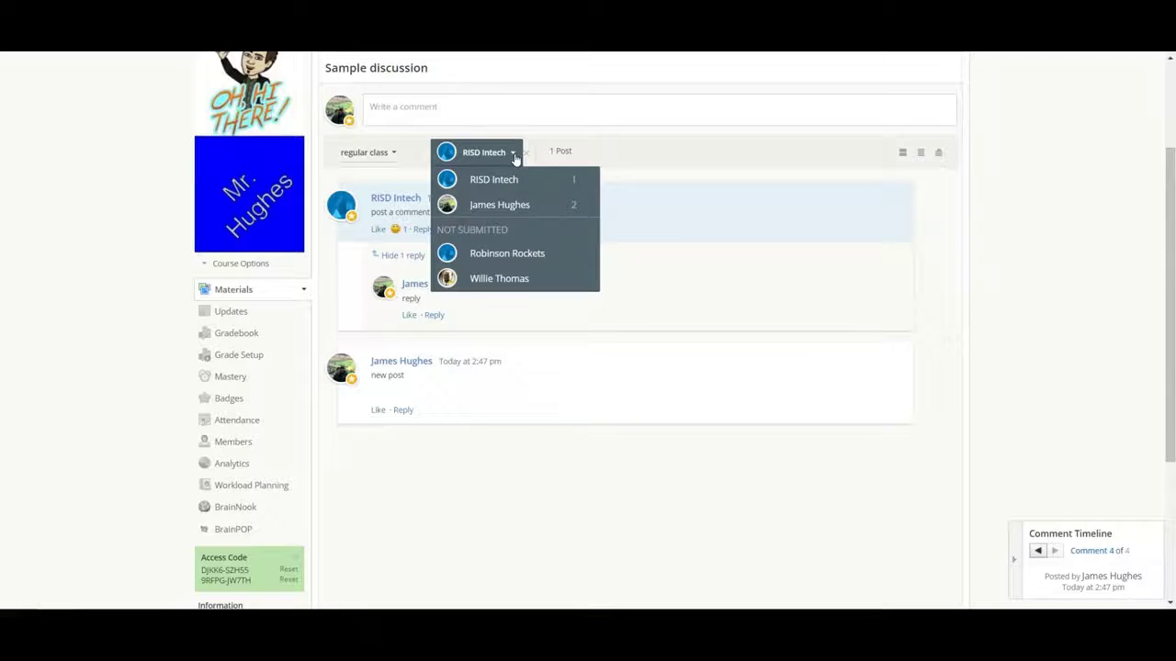
click(501, 205)
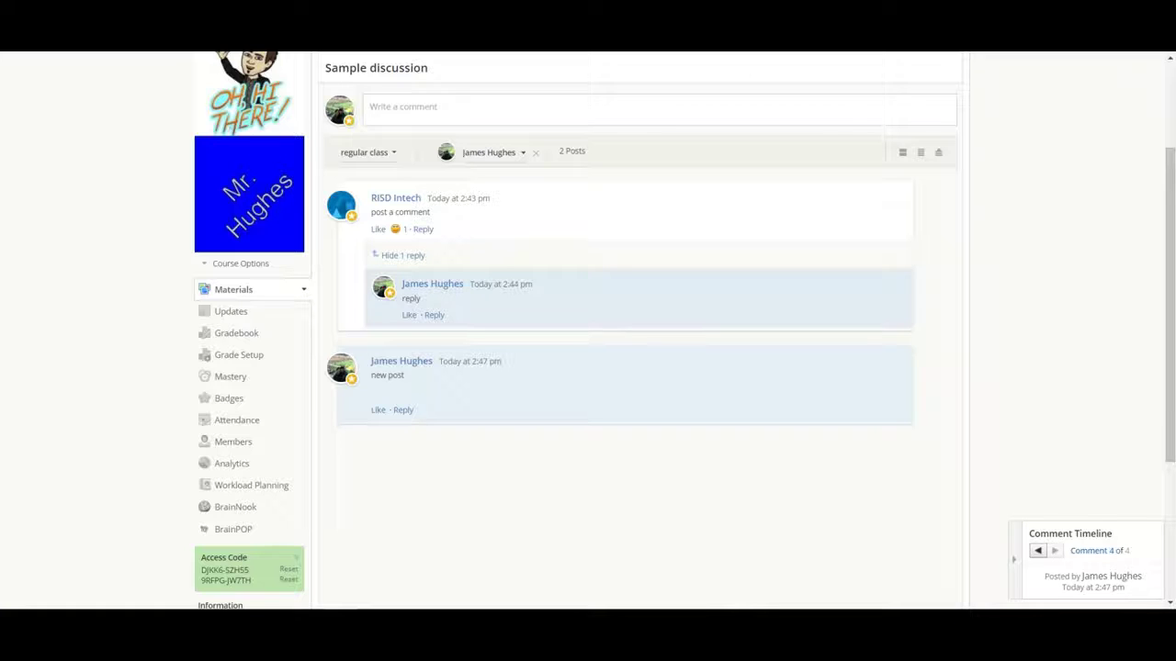
Collapse all replies in the discussion and expand them again.
click(921, 154)
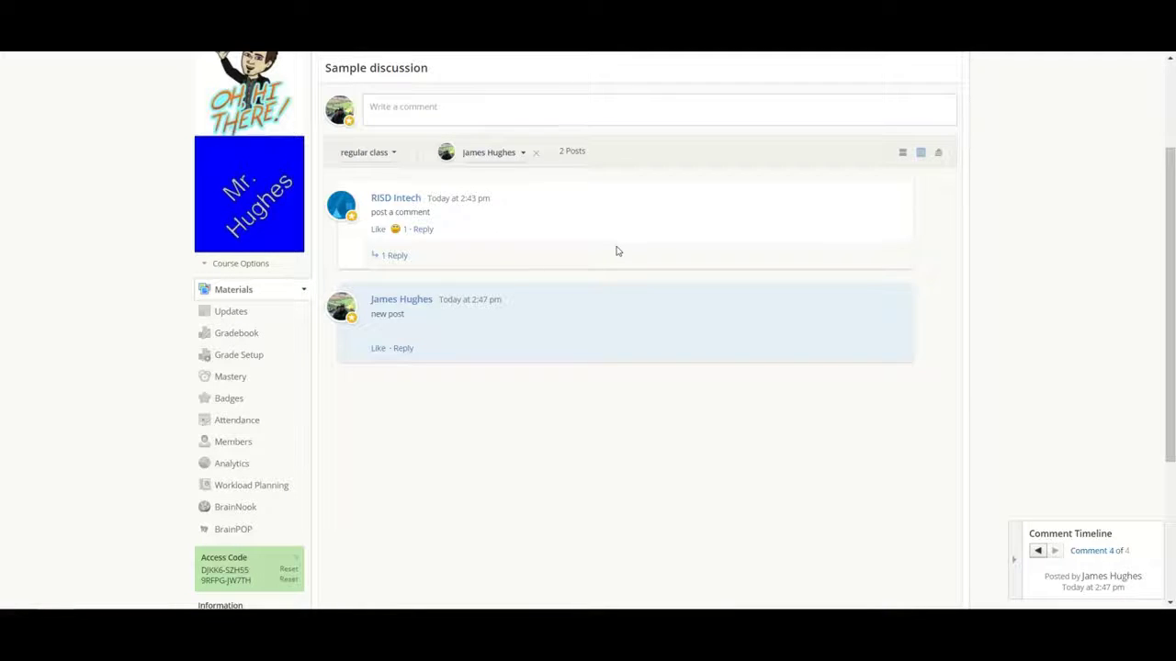
click(904, 156)
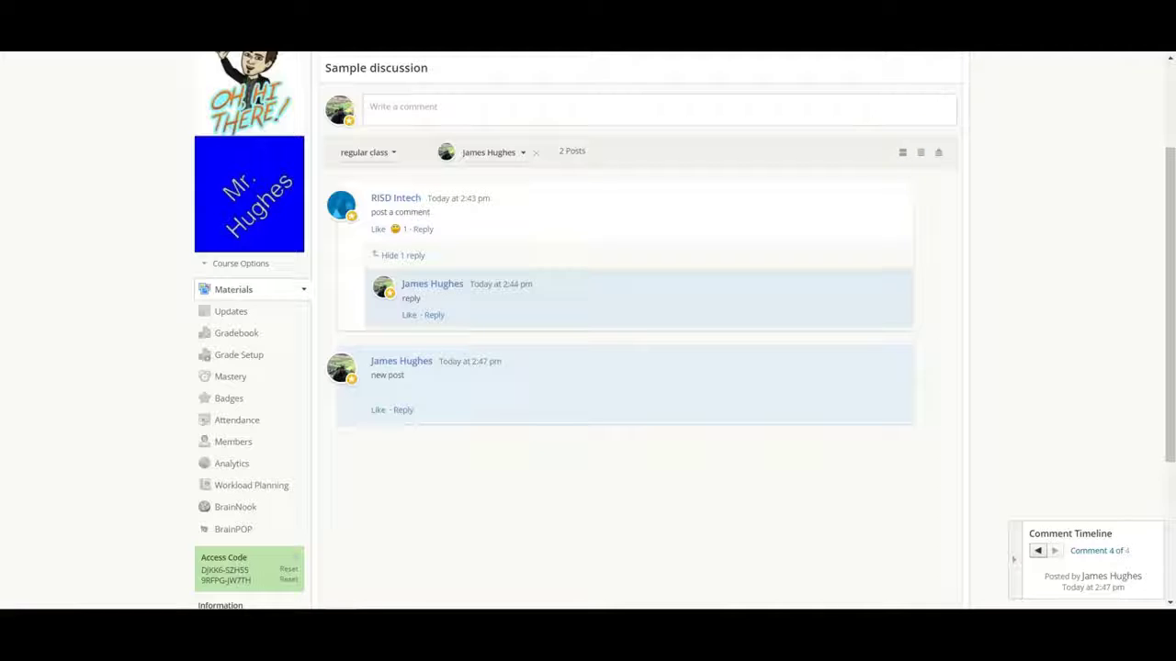
click(938, 154)
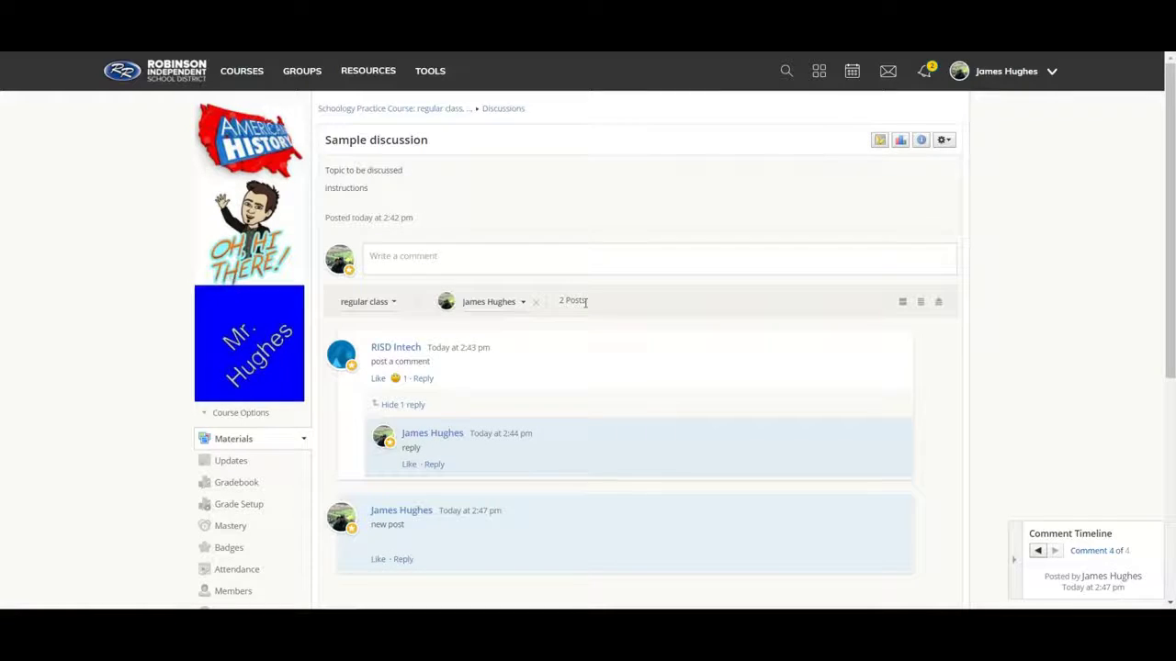
Open the comment editor of Sample discussion to view its formatting and attachment options.
click(591, 257)
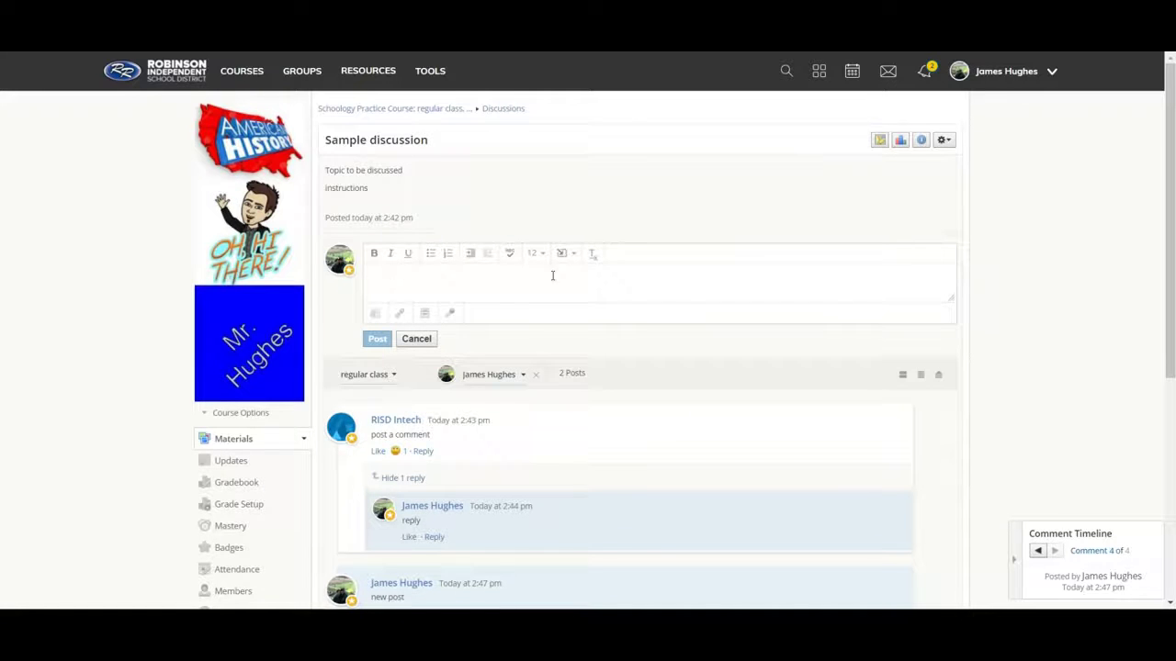
click(375, 274)
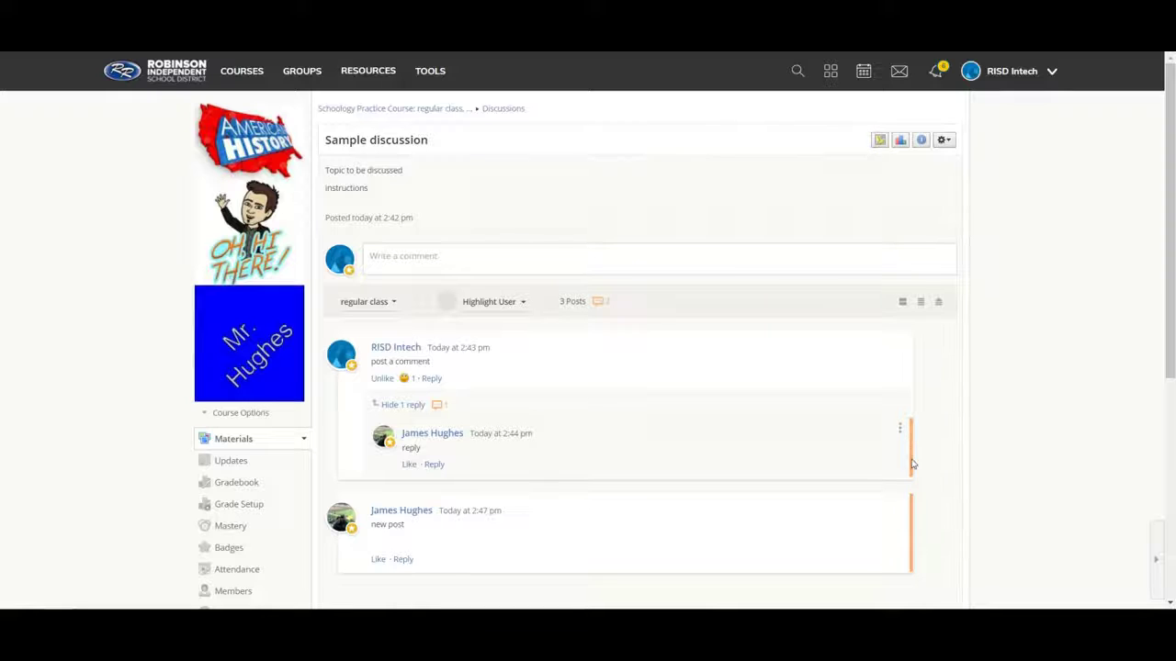
Check the new posts per participant as RISD Intech, and highlight those of the author of "new post".
mouse_move(912, 547)
click(491, 303)
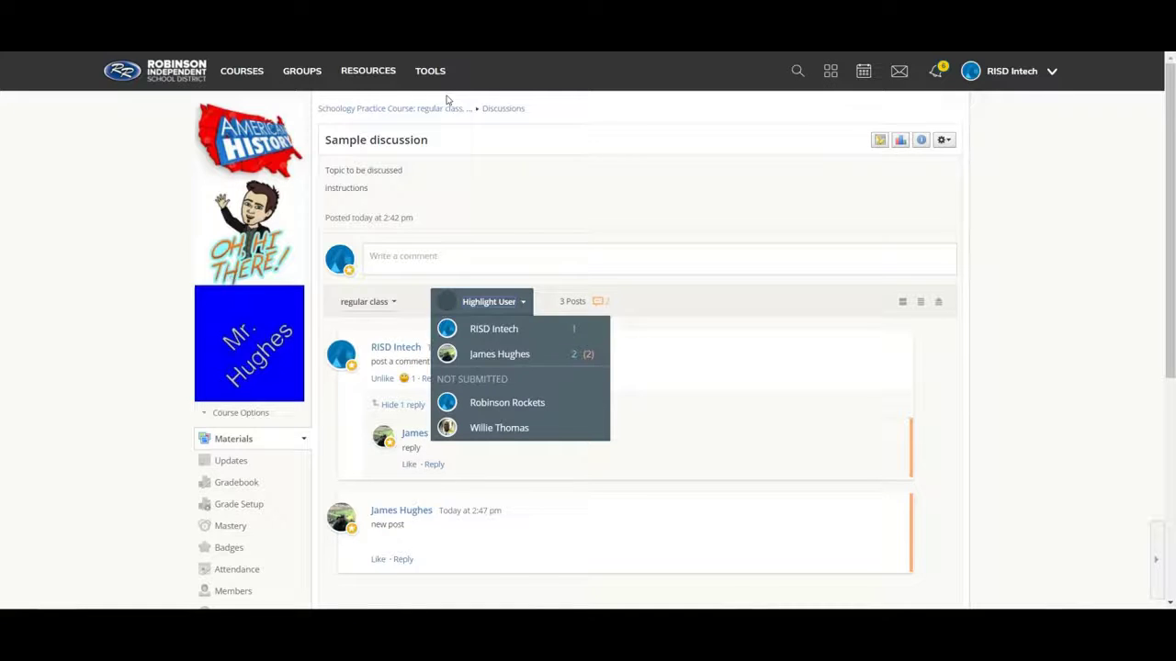
click(593, 358)
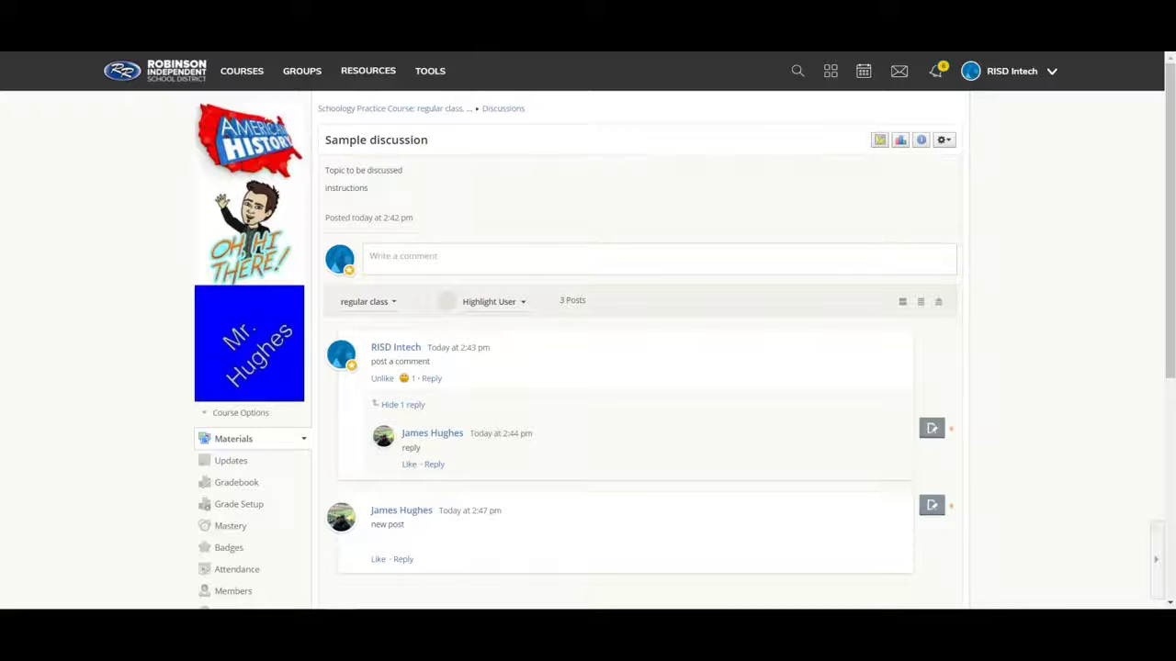
click(520, 303)
click(501, 354)
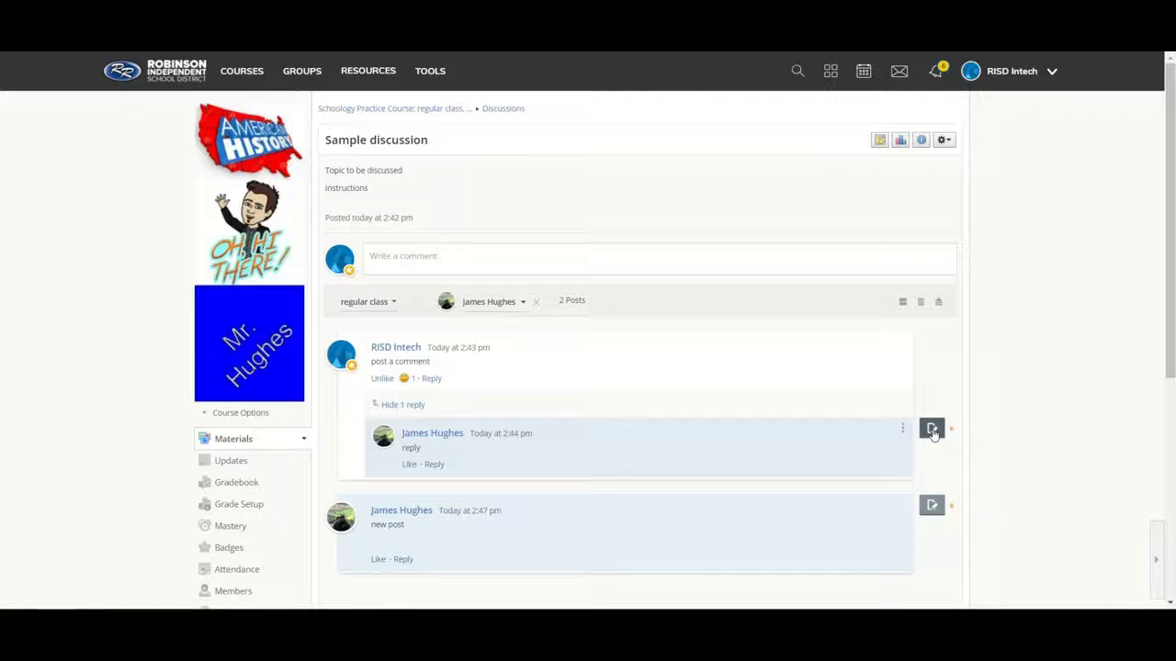
Grade the author of "reply" with 100 and the comment "great job", show the comment to the student, and submit it.
click(933, 430)
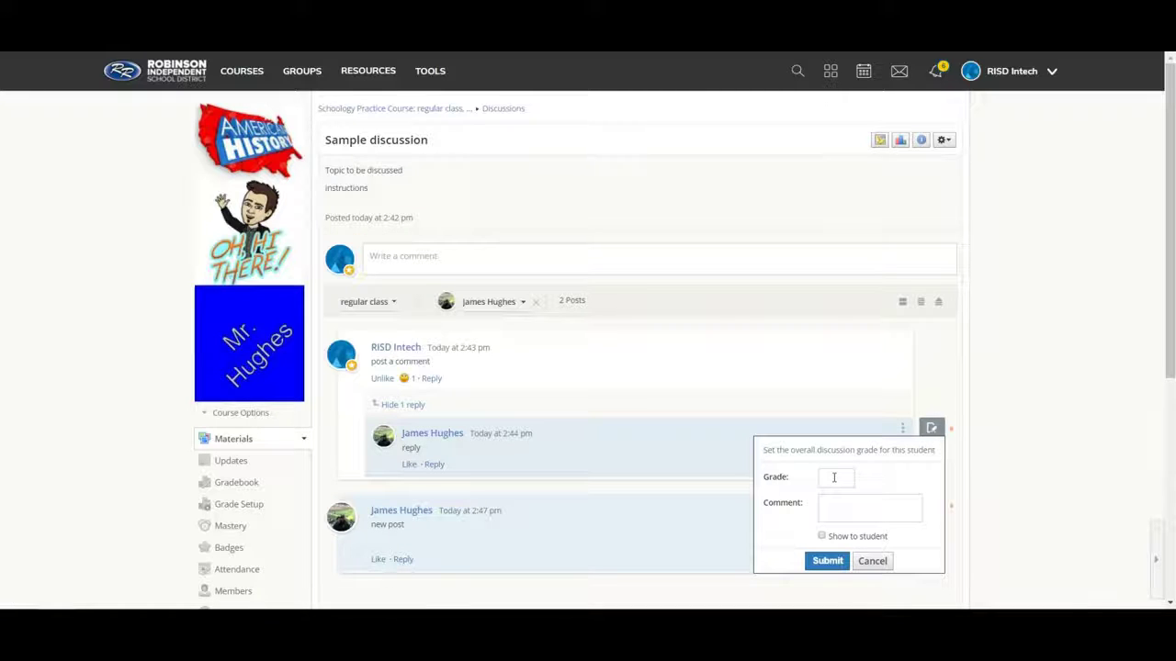
click(834, 478)
text(1)
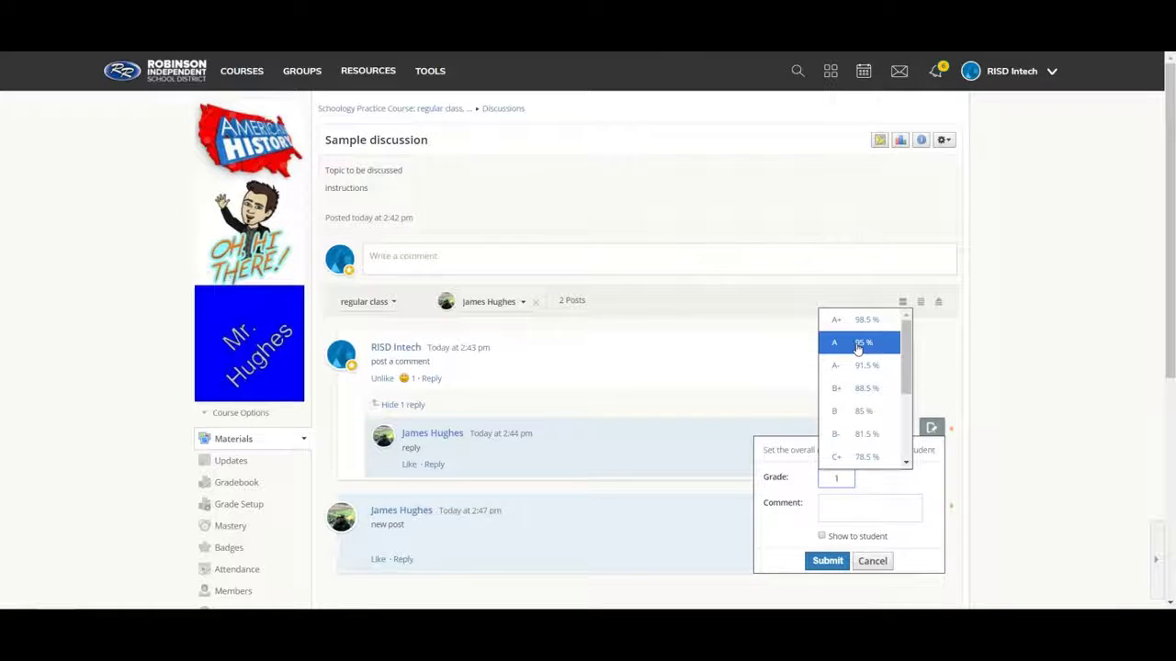
text(00)
click(838, 504)
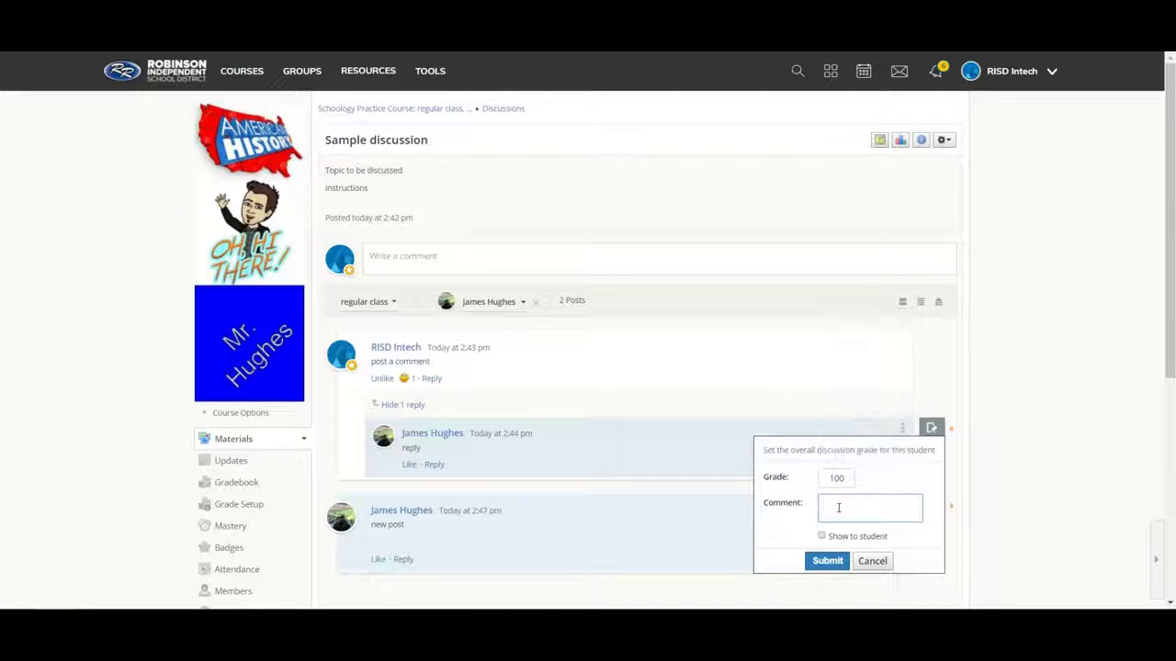
text(great job)
click(823, 536)
click(825, 560)
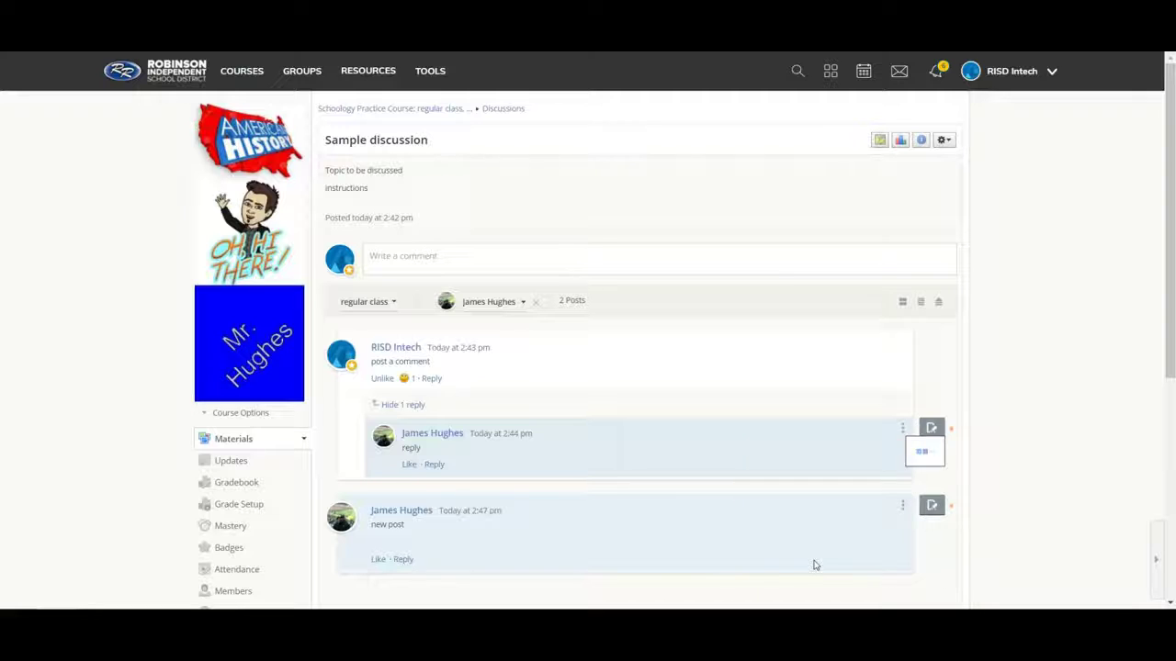